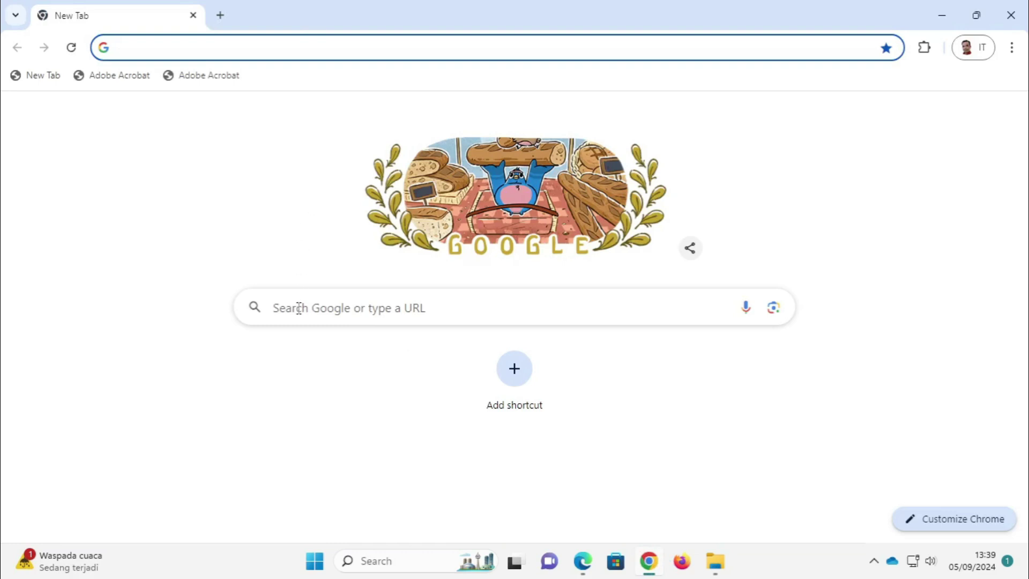
# Step: Run a Google search for 'mxlinux'
pyautogui.write('mxlinux')
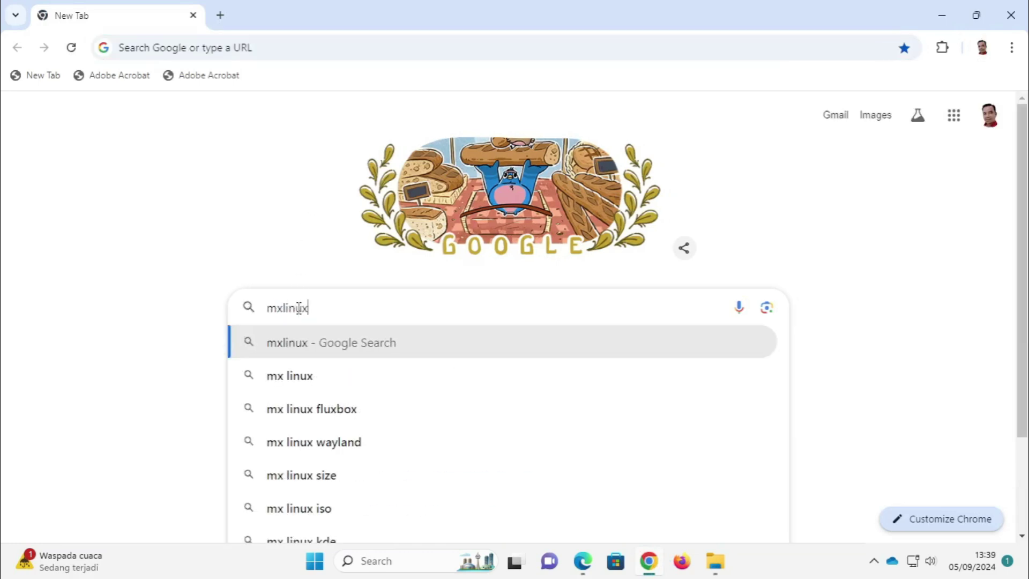
pyautogui.press('Return')
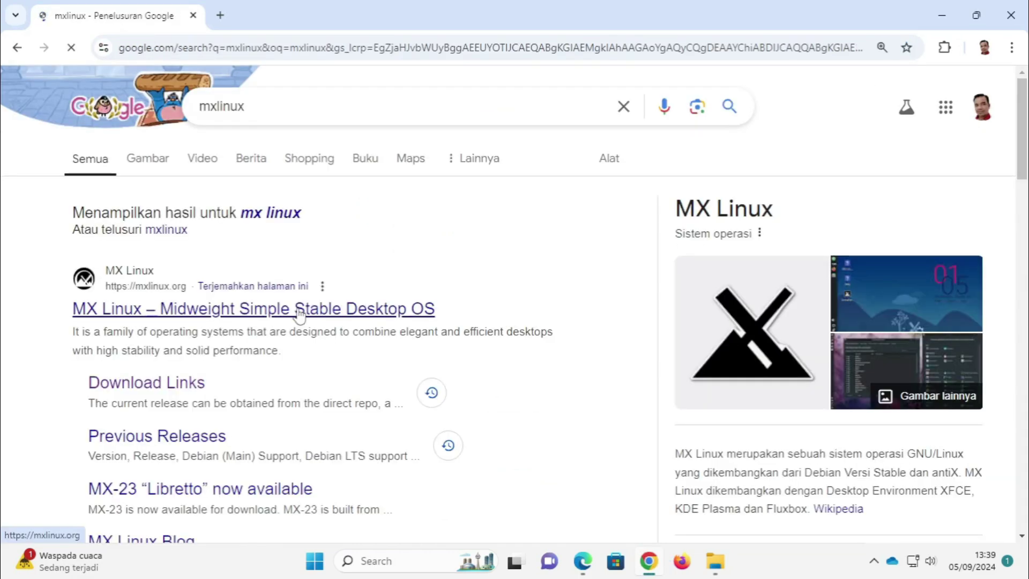
# Step: Open the official mxlinux.org result and browse its XFCE, KDE and Fluxbox edition sections
pyautogui.click(221, 311)
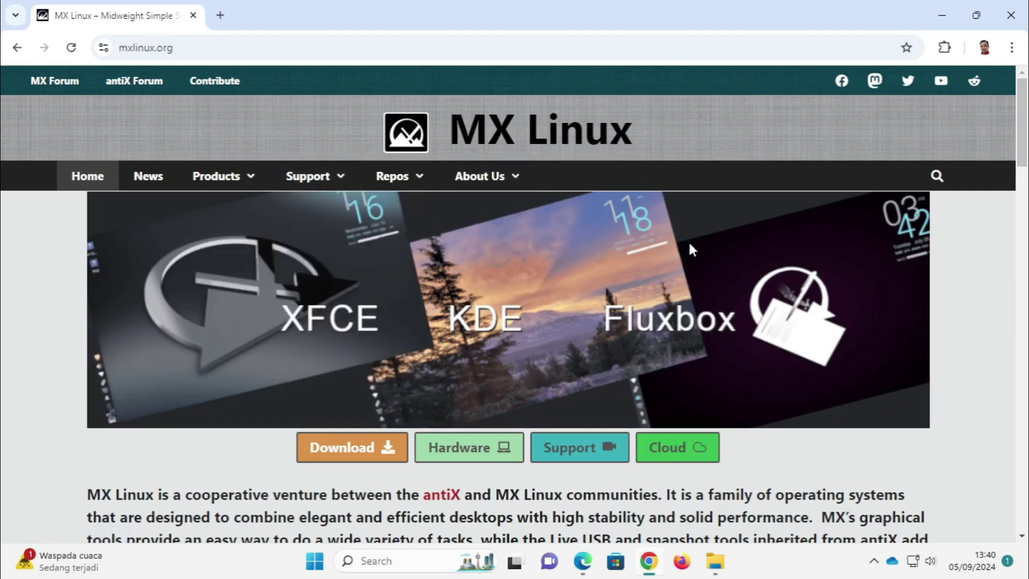
pyautogui.click(487, 210)
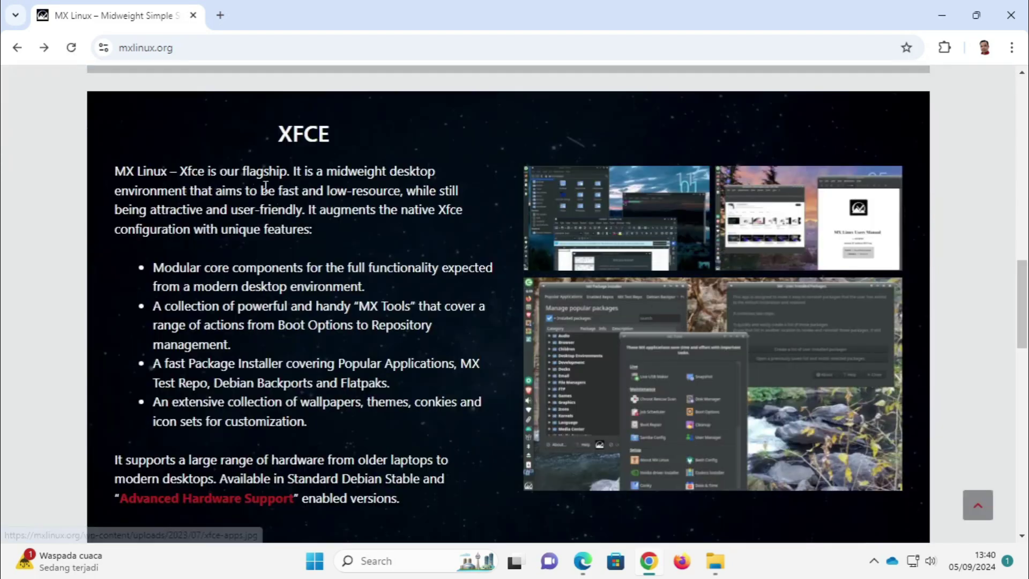
pyautogui.scroll(-10, 554, 349)
pyautogui.scroll(-6, 293, 295)
pyautogui.press('Home')
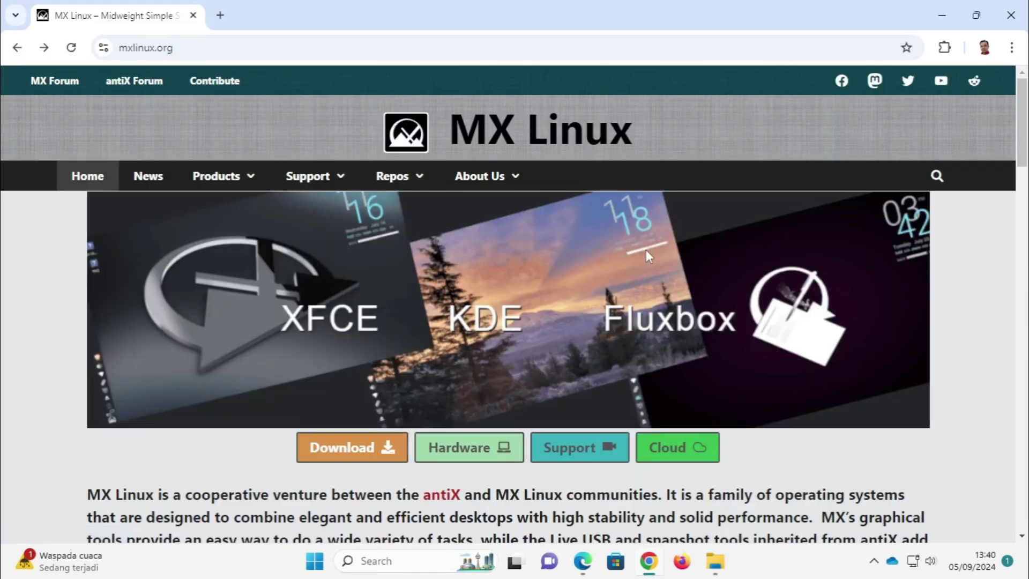
pyautogui.scroll(-4, 645, 250)
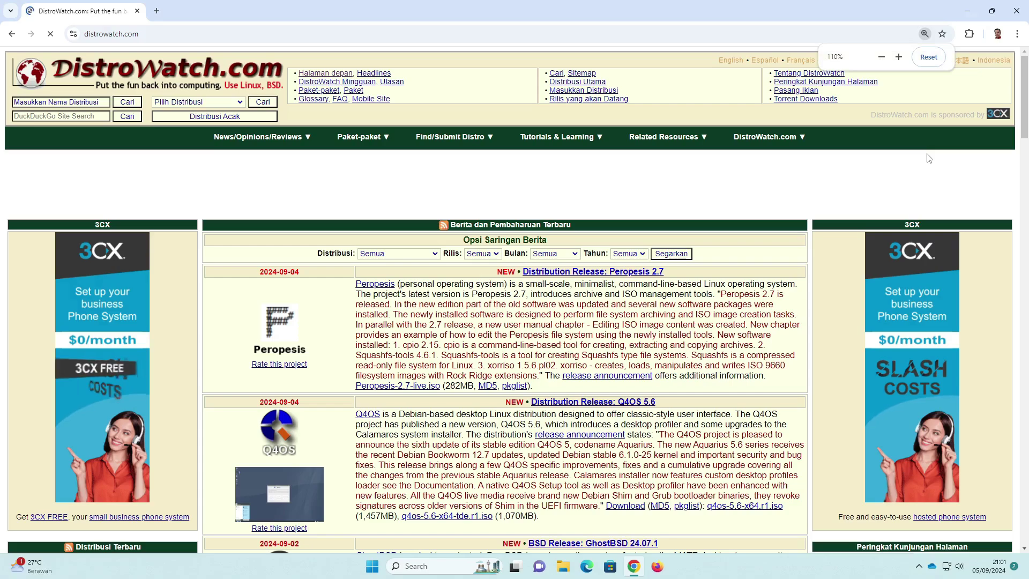
# Step: Set DistroWatch's Page Hit Ranking data span to 'Last 12 months' and scroll the rankings
pyautogui.scroll(-10, 938, 172)
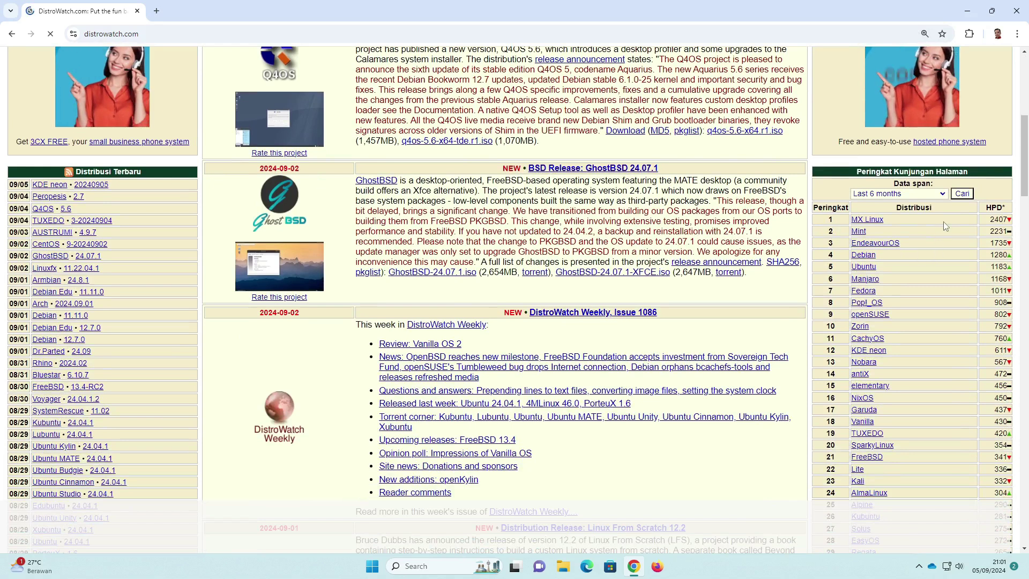
pyautogui.click(942, 194)
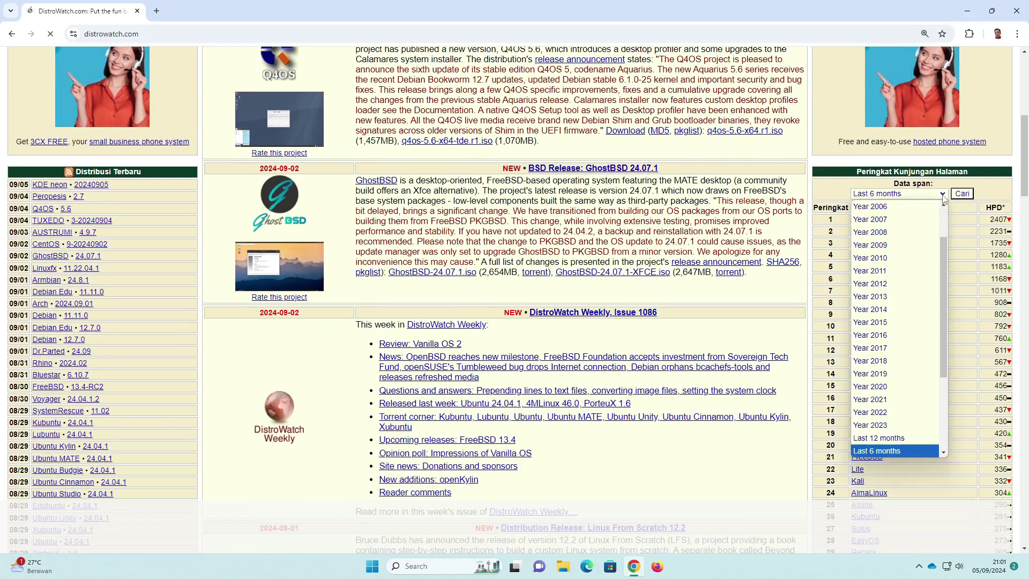
pyautogui.click(892, 438)
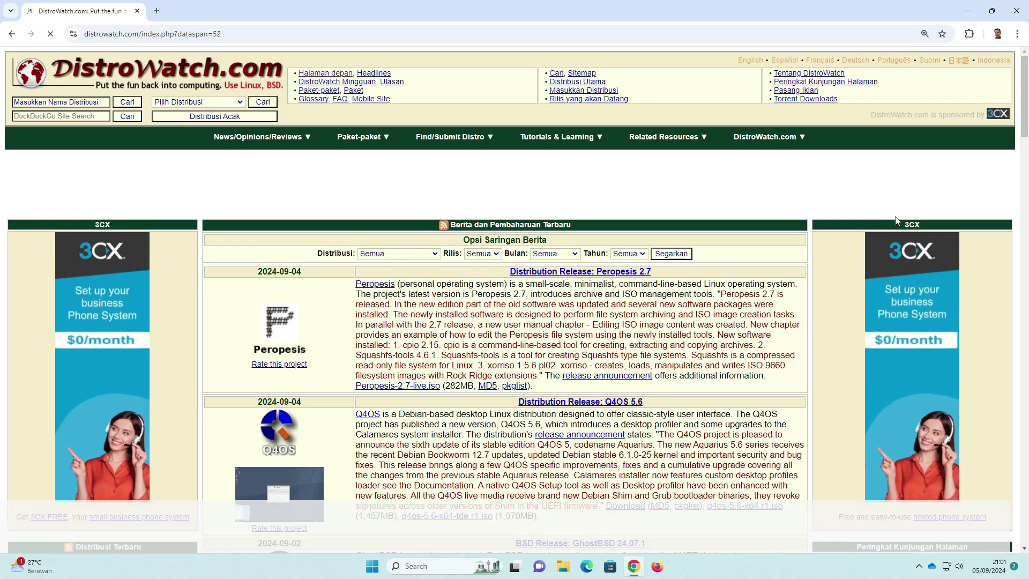
pyautogui.scroll(-4, 951, 288)
pyautogui.scroll(-3, 952, 288)
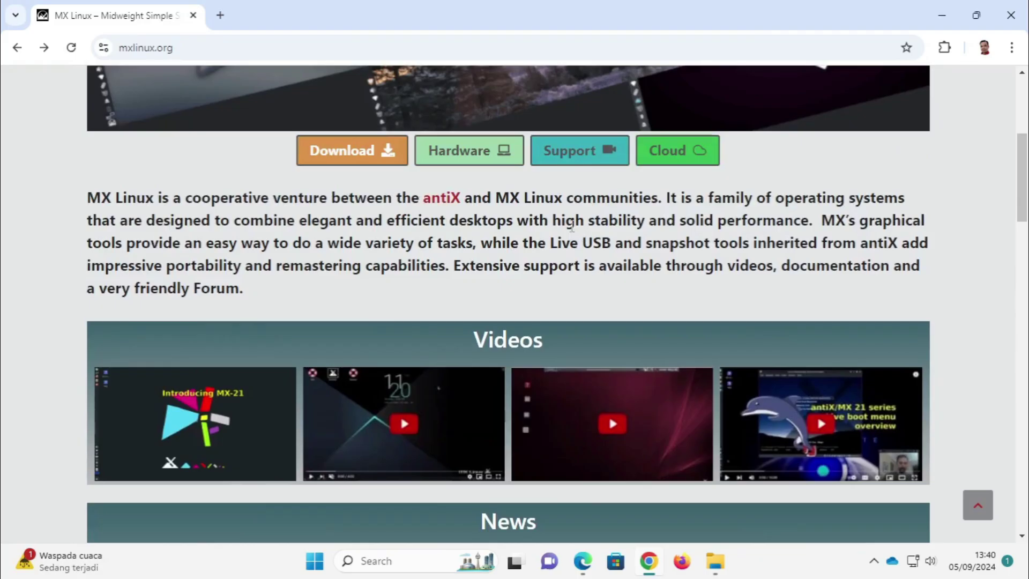
# Step: Go to the Download Links page and review the MX-23.3 Xfce, KDE and Fluxbox downloads
pyautogui.click(348, 152)
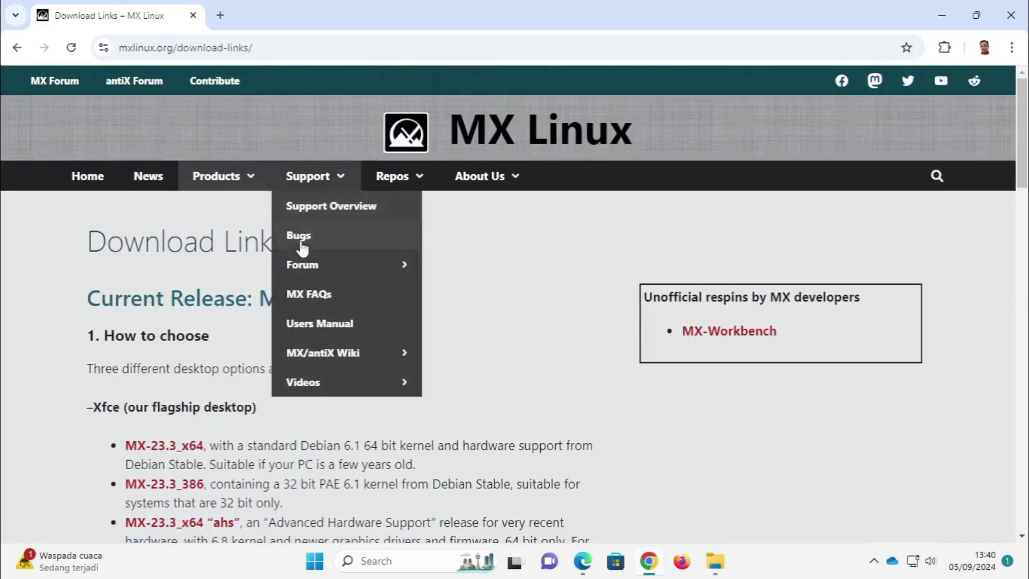
pyautogui.scroll(-3, 178, 375)
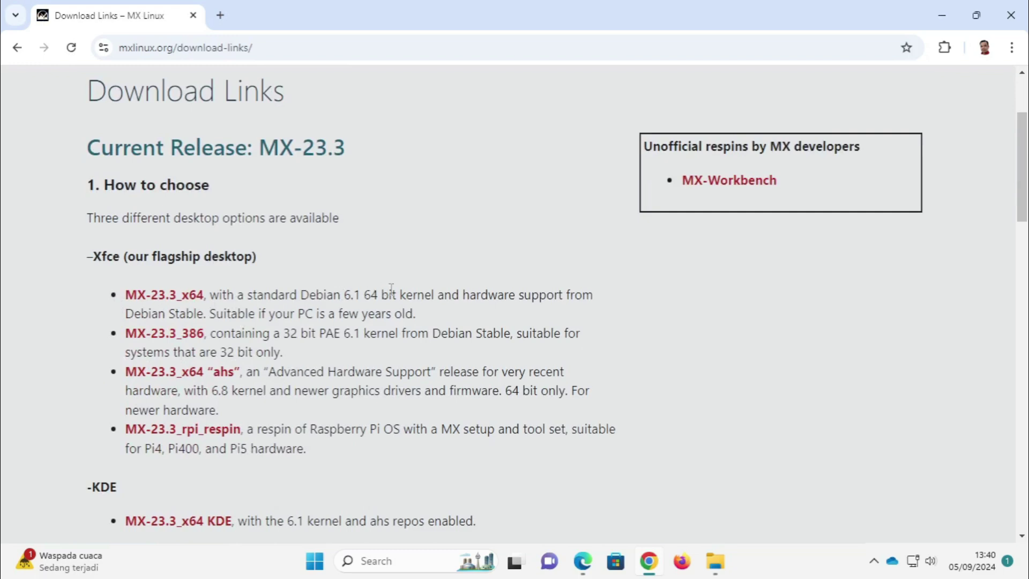
pyautogui.moveTo(301, 294); pyautogui.dragTo(391, 295)
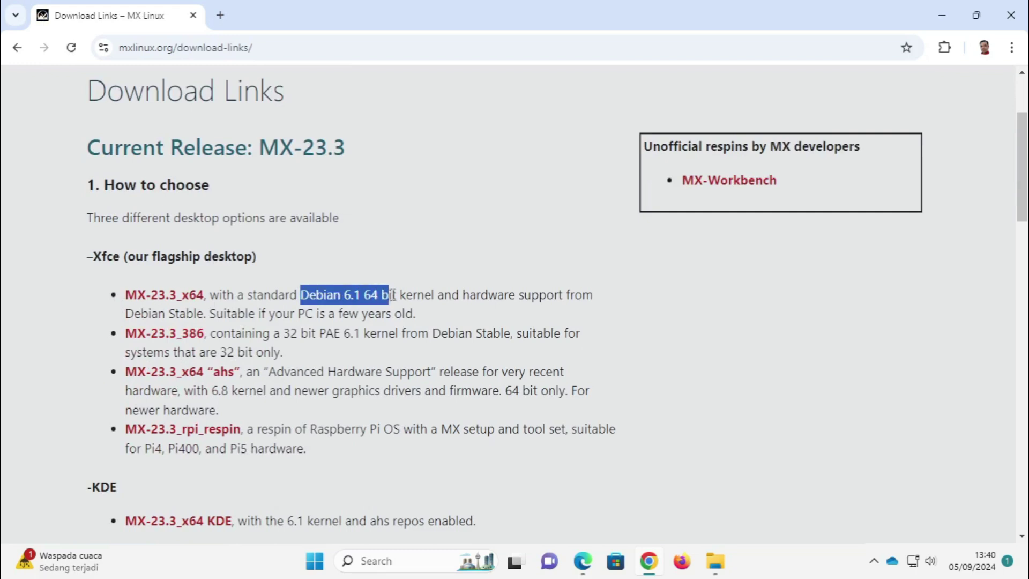
pyautogui.click(453, 215)
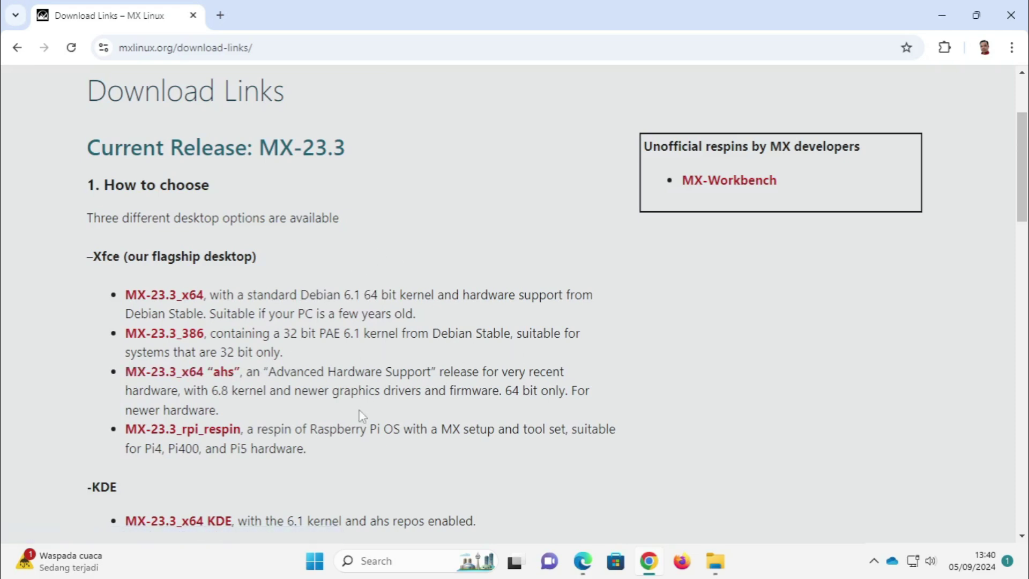
pyautogui.scroll(-4, 178, 277)
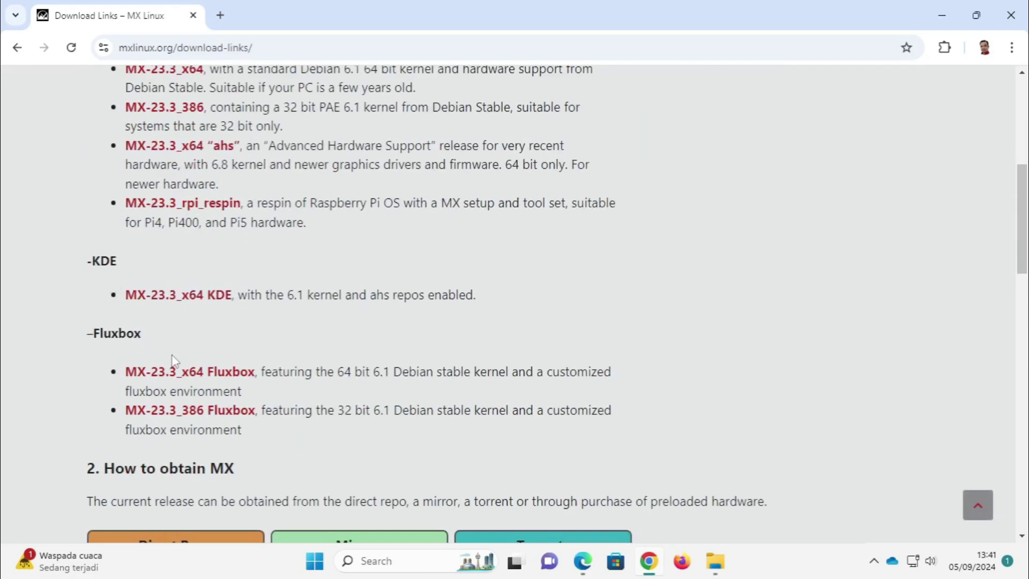
pyautogui.scroll(-3, 172, 359)
pyautogui.scroll(-1, 175, 348)
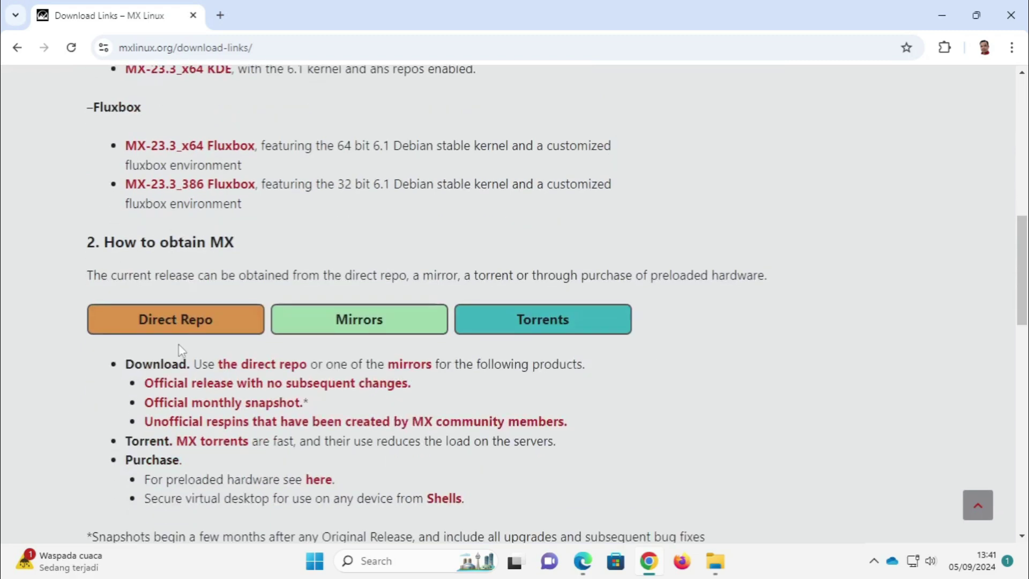
pyautogui.scroll(7, 180, 348)
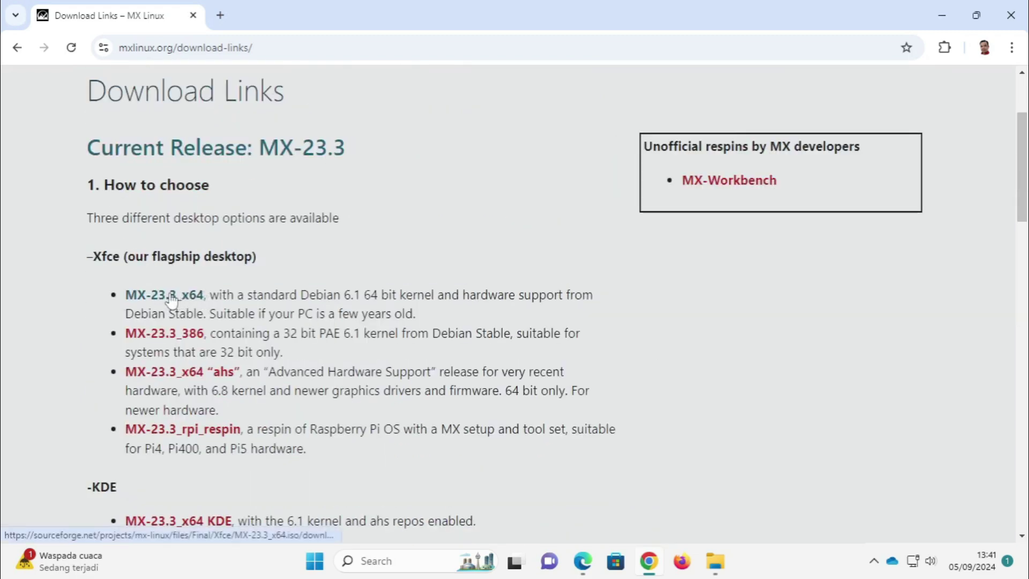
# Step: Save MX-23.3_x64.iso from SourceForge into the Software folder on New Volume (D:)
pyautogui.click(172, 301)
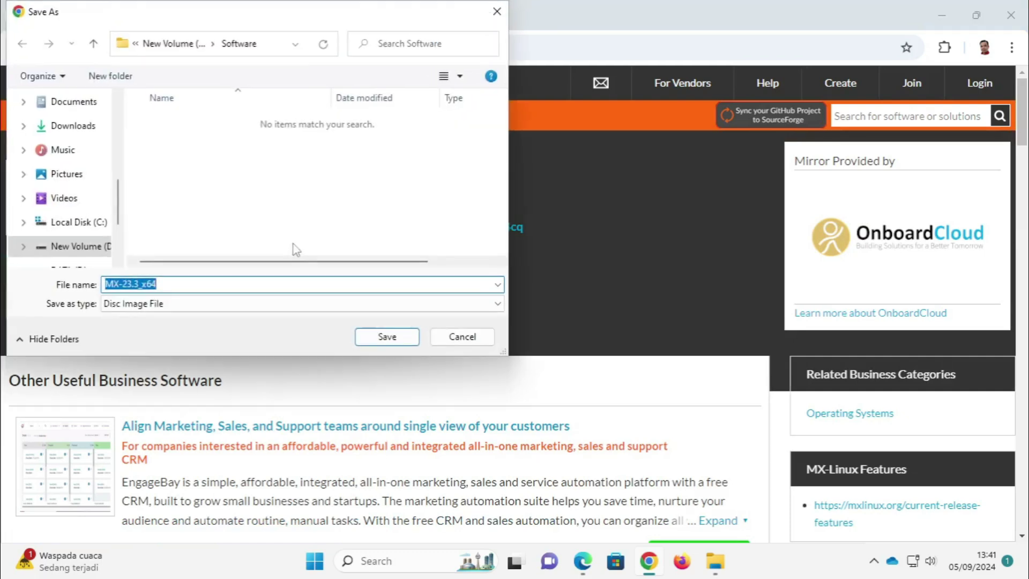
pyautogui.moveTo(221, 16); pyautogui.dragTo(459, 38)
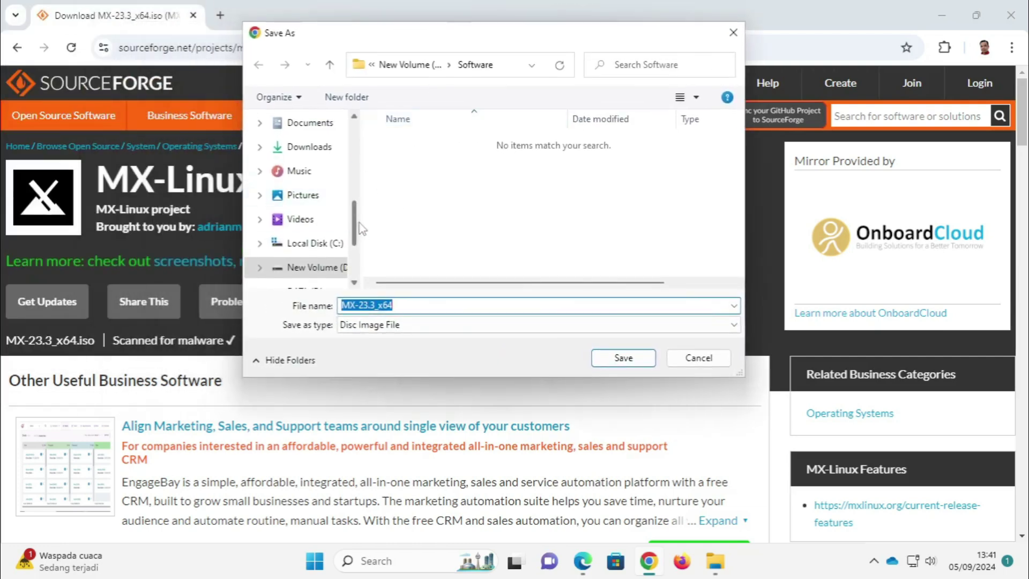
pyautogui.moveTo(357, 228); pyautogui.dragTo(359, 251)
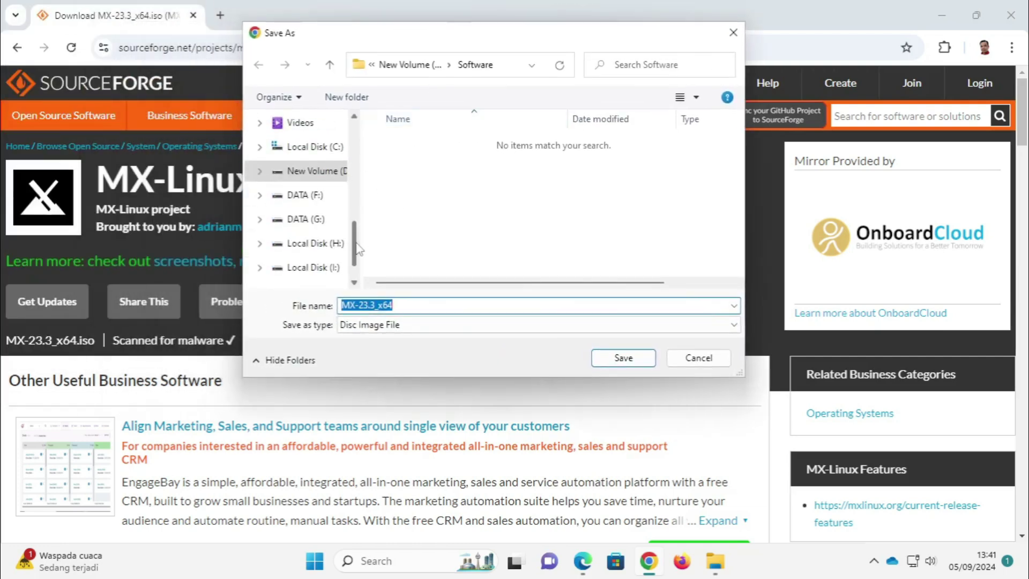
pyautogui.click(328, 173)
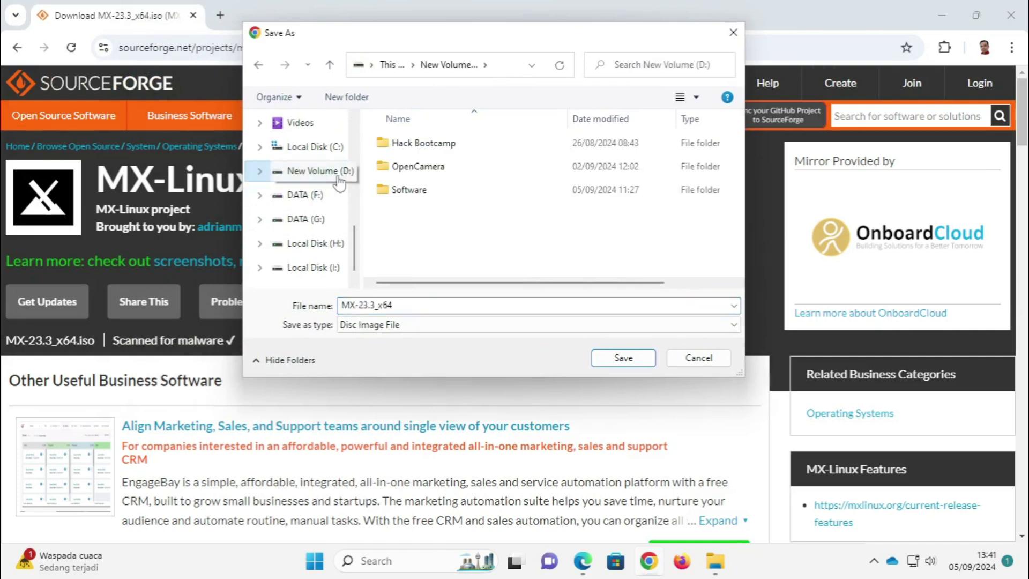
pyautogui.doubleClick(413, 195)
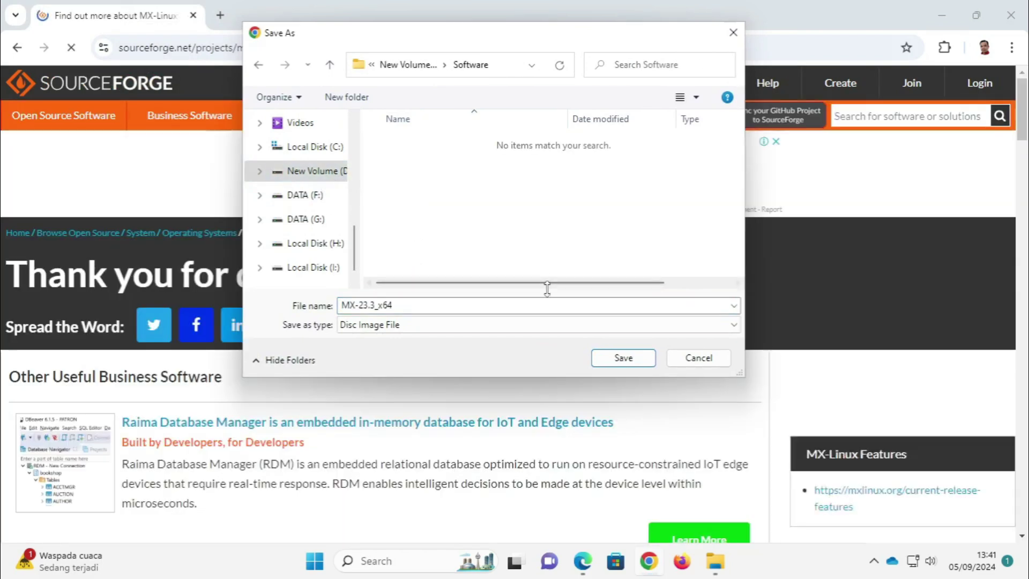
pyautogui.click(622, 362)
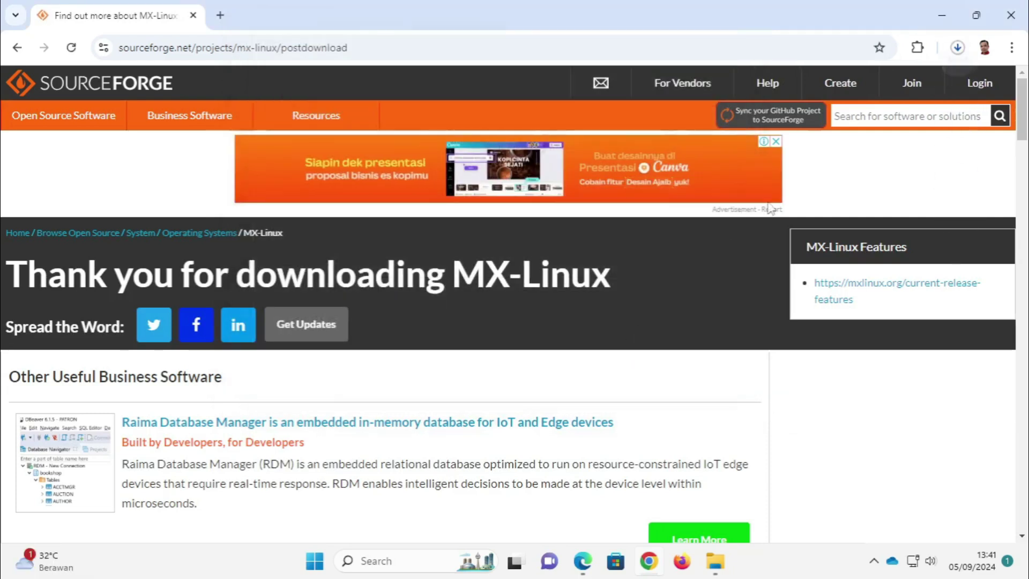
# Step: Check the 2.1 GB ISO's download progress in the downloads panel
pyautogui.click(959, 48)
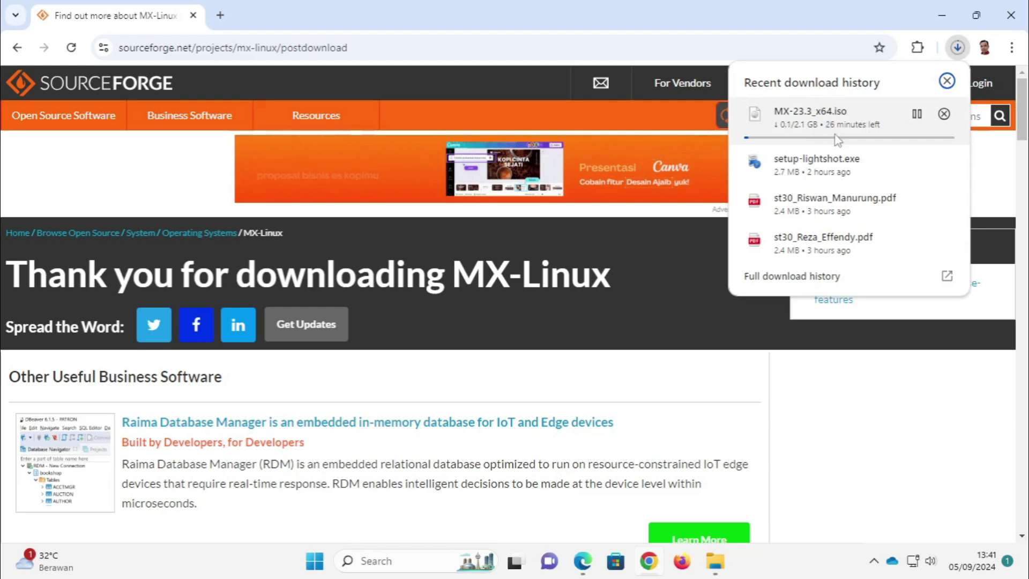
pyautogui.click(790, 17)
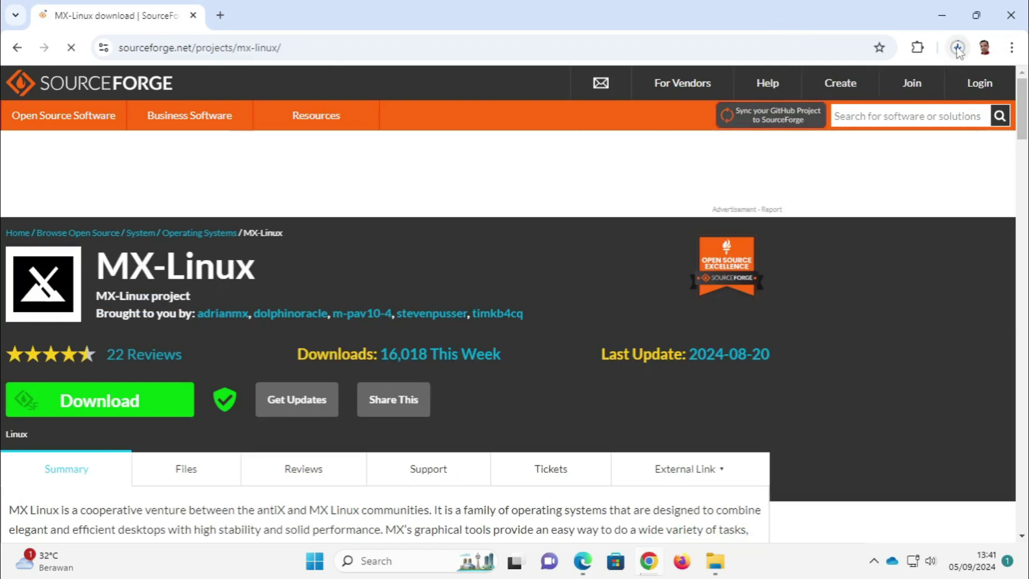
pyautogui.click(958, 48)
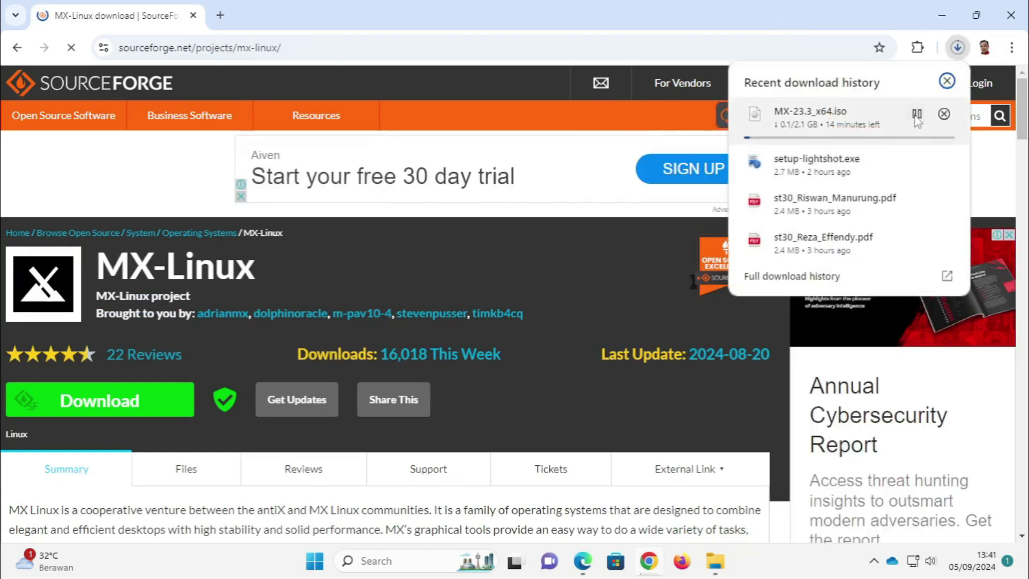
pyautogui.click(942, 16)
# Step: Find the 2.12 GB MX-23.3_x64 ISO under DATA (F:) > OS Linux > MX Linux, then close Explorer
pyautogui.click(942, 16)
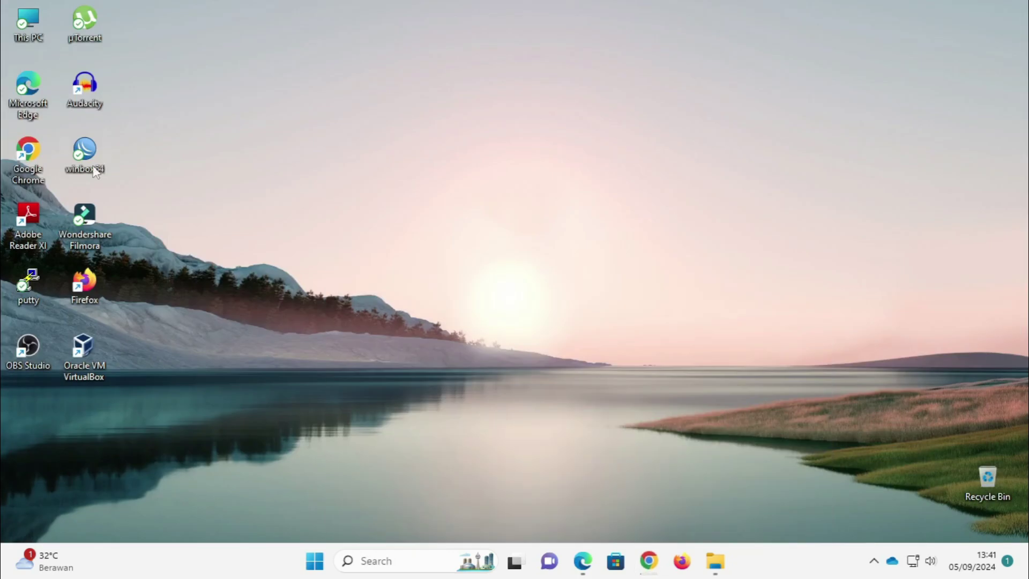
pyautogui.doubleClick(38, 17)
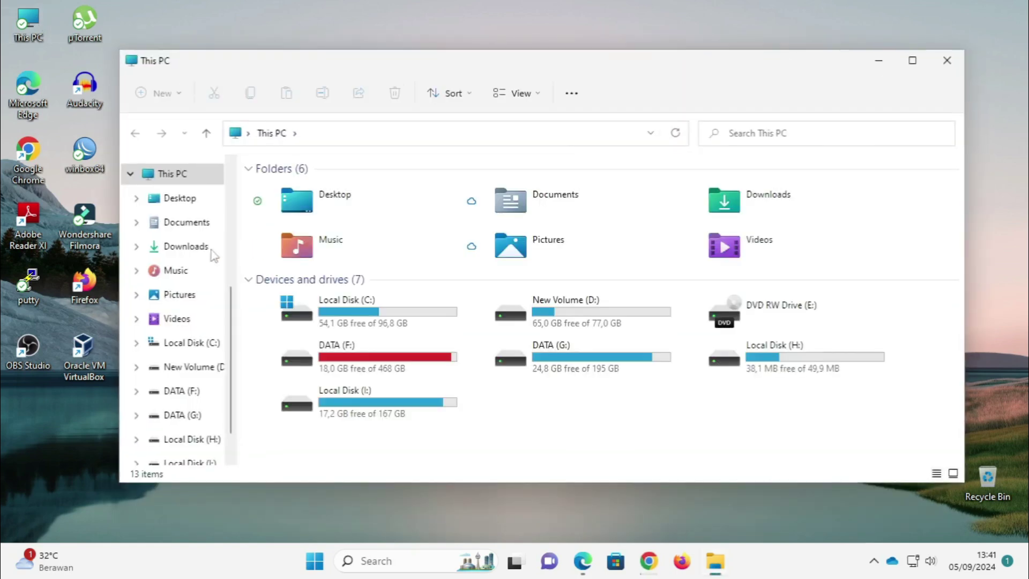
pyautogui.scroll(-1, 182, 348)
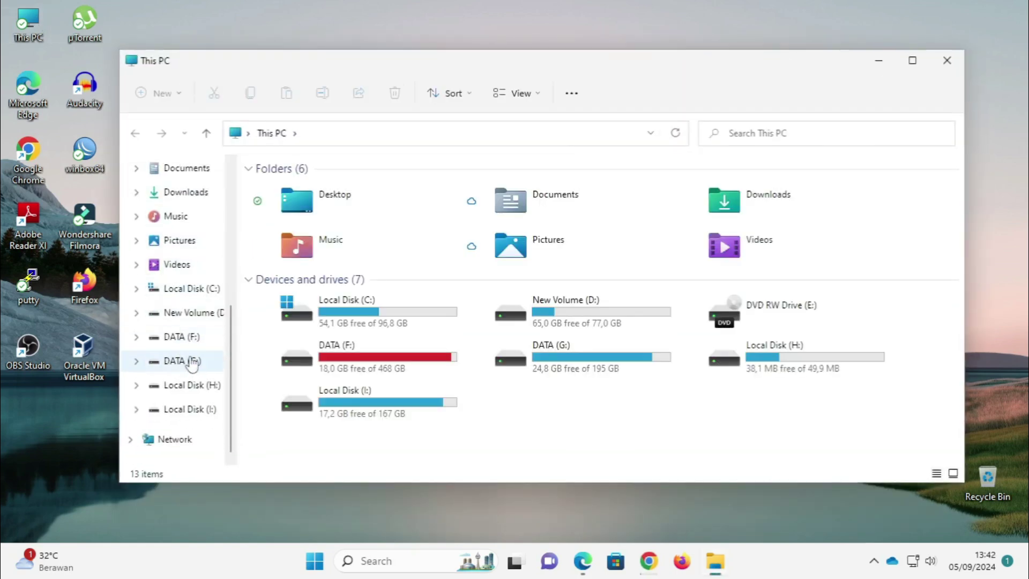
pyautogui.click(188, 338)
pyautogui.scroll(-3, 320, 335)
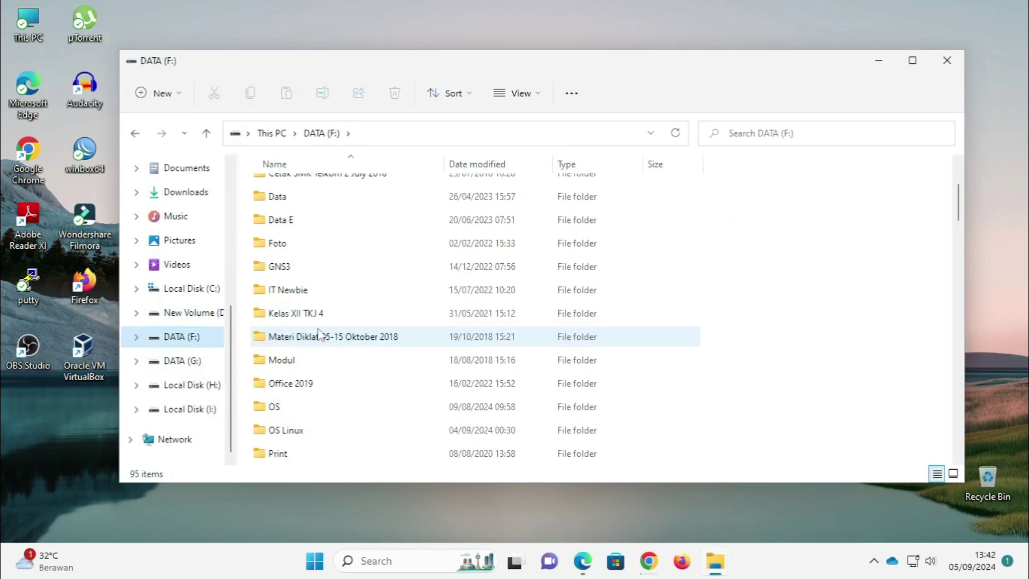
pyautogui.doubleClick(284, 361)
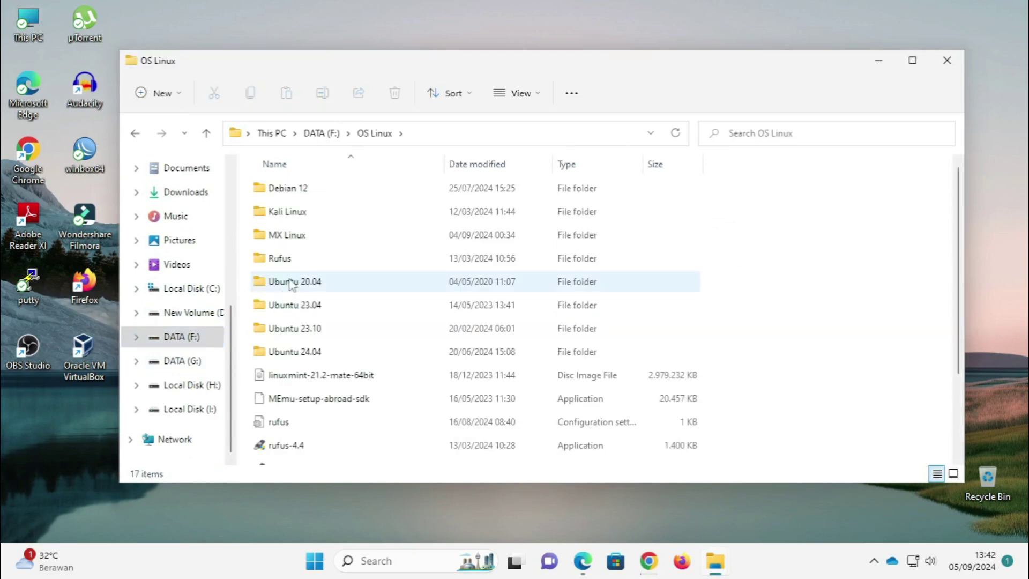
pyautogui.doubleClick(289, 237)
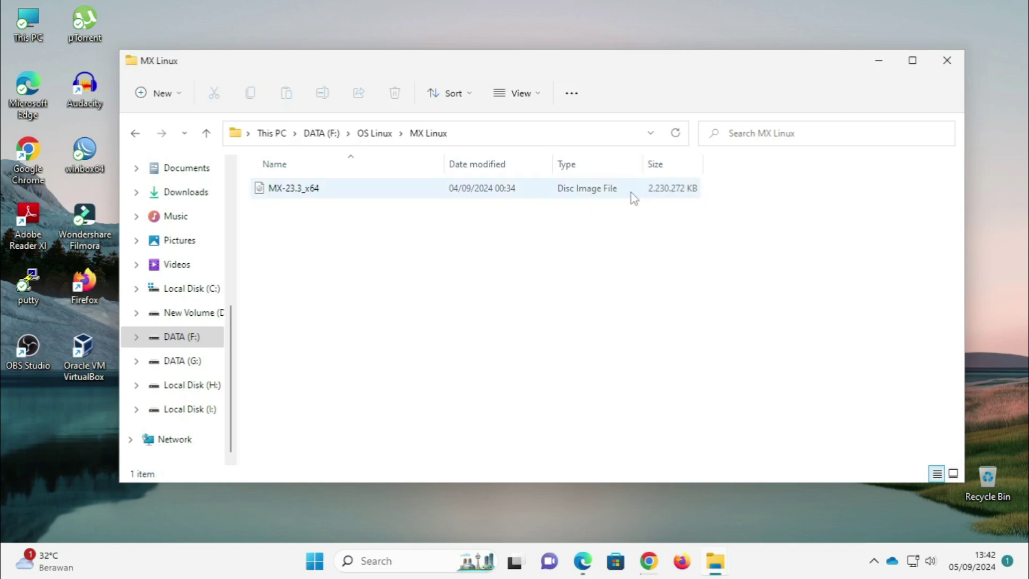
pyautogui.click(947, 60)
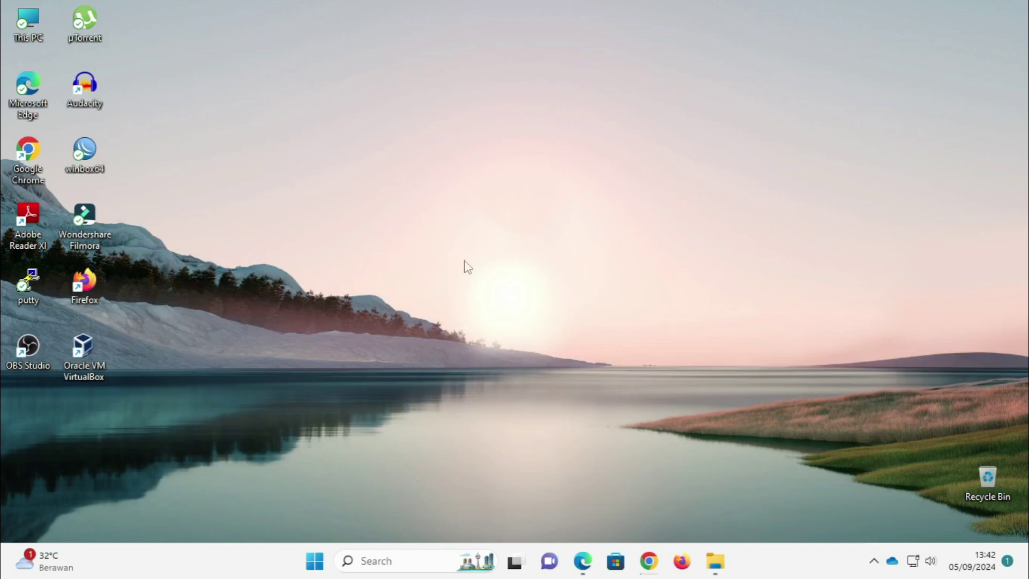
# Step: Start a new VirtualBox machine named MX Linux, version Linux 2.6 / 3.x / 4.x / 5.x (64-bit)
pyautogui.doubleClick(80, 366)
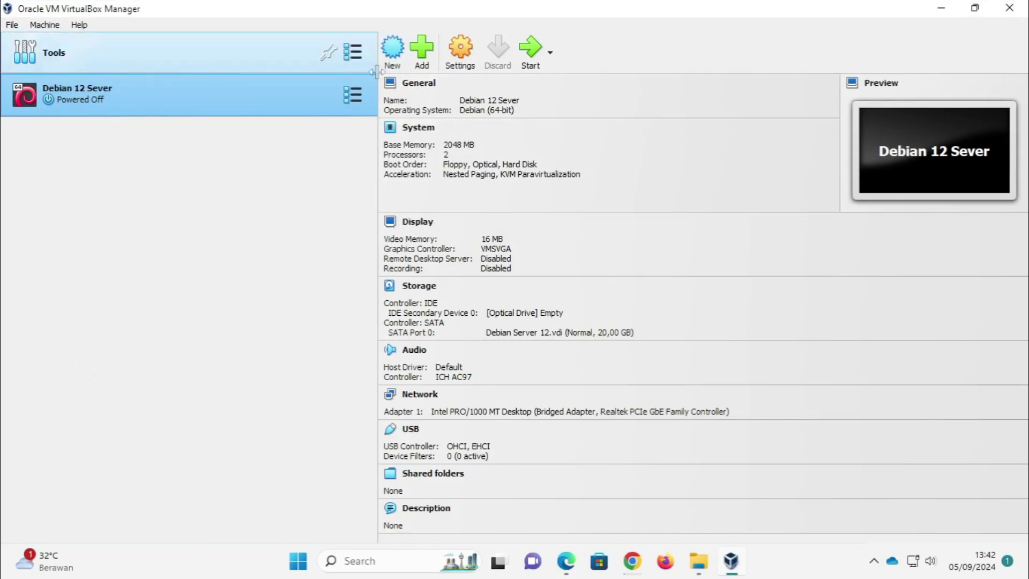
pyautogui.click(392, 52)
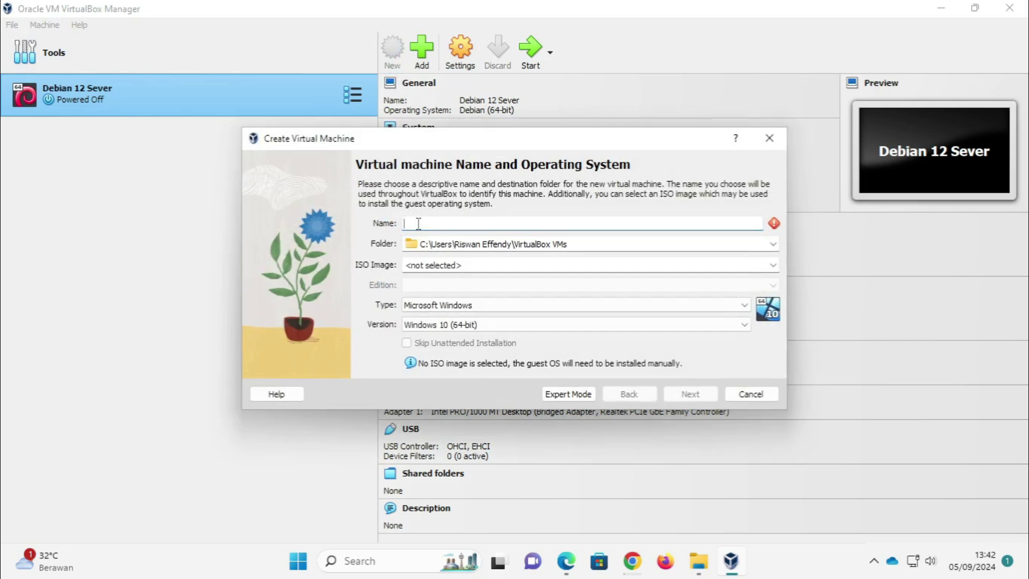
pyautogui.write('MX')
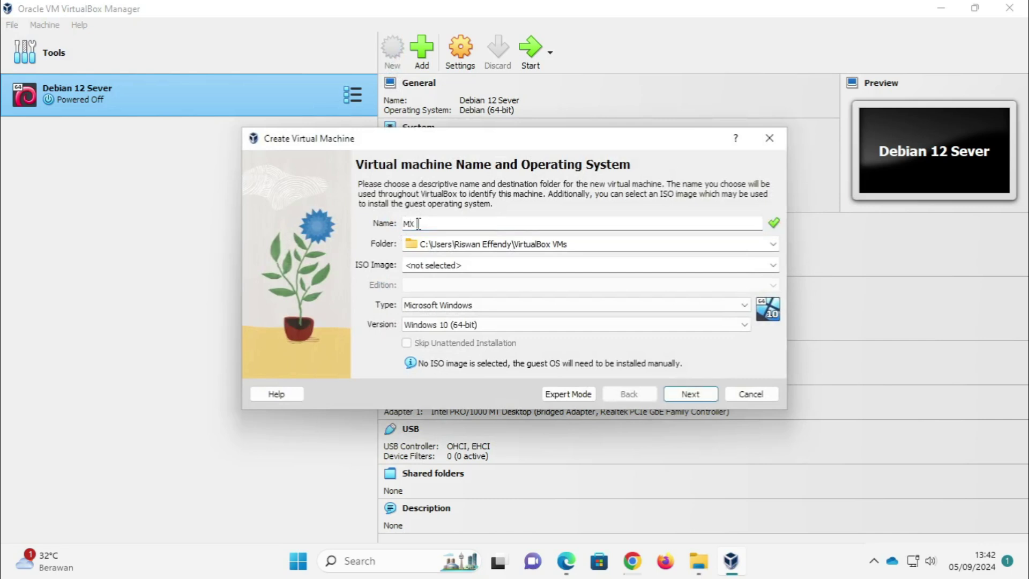
pyautogui.write(' lin')
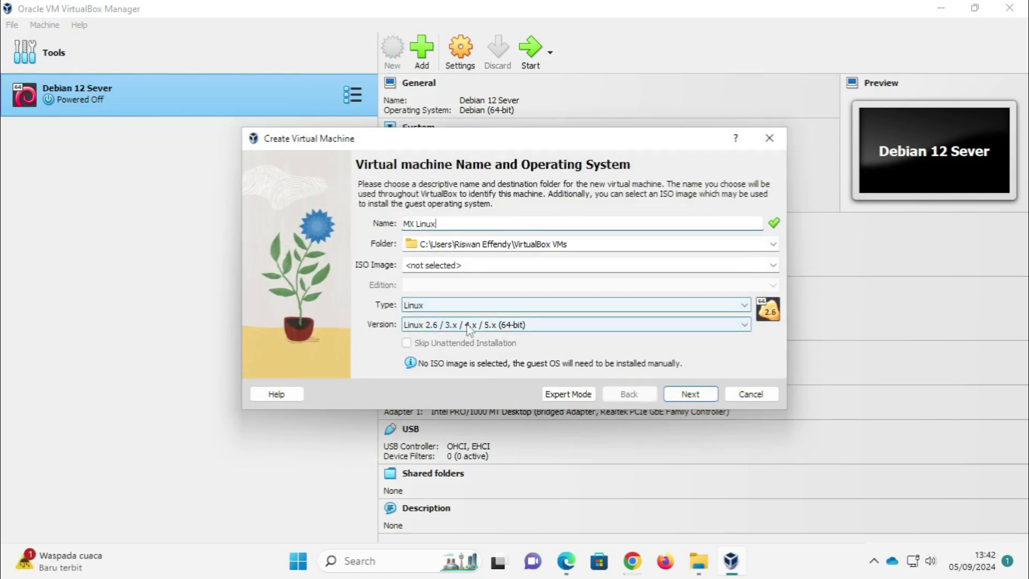
pyautogui.click(434, 325)
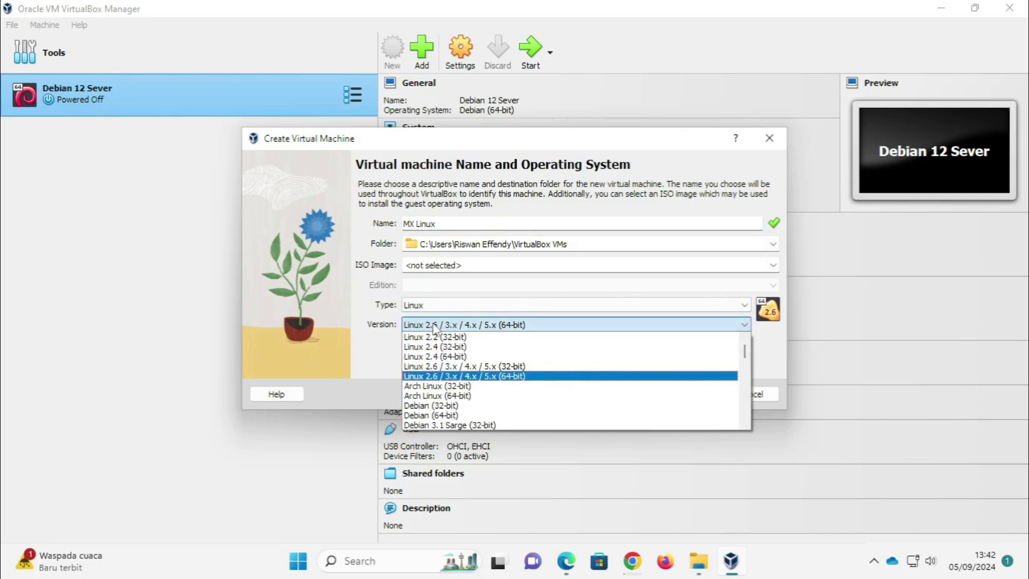
pyautogui.click(434, 377)
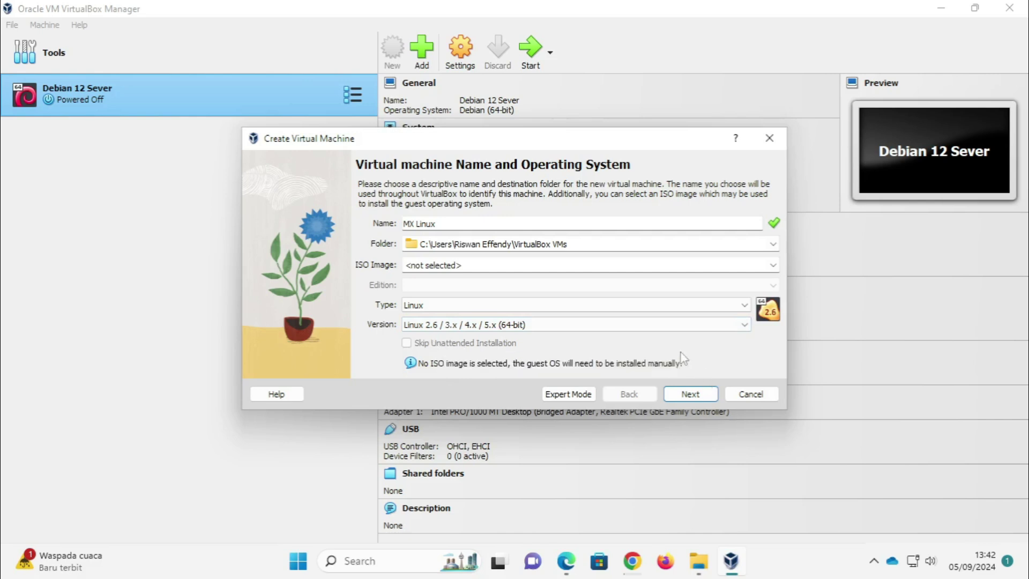
# Step: Give MX Linux 2048 MB memory, 2 processors and a 20 GB disk, and finish the wizard
pyautogui.click(690, 394)
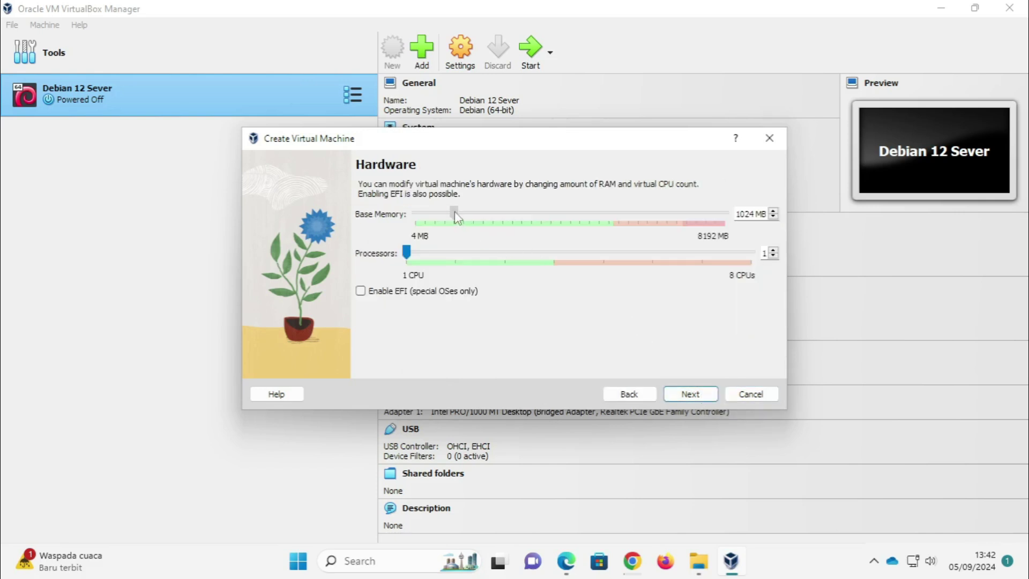
pyautogui.moveTo(492, 216); pyautogui.dragTo(493, 214)
pyautogui.moveTo(417, 257); pyautogui.dragTo(448, 261)
pyautogui.click(691, 394)
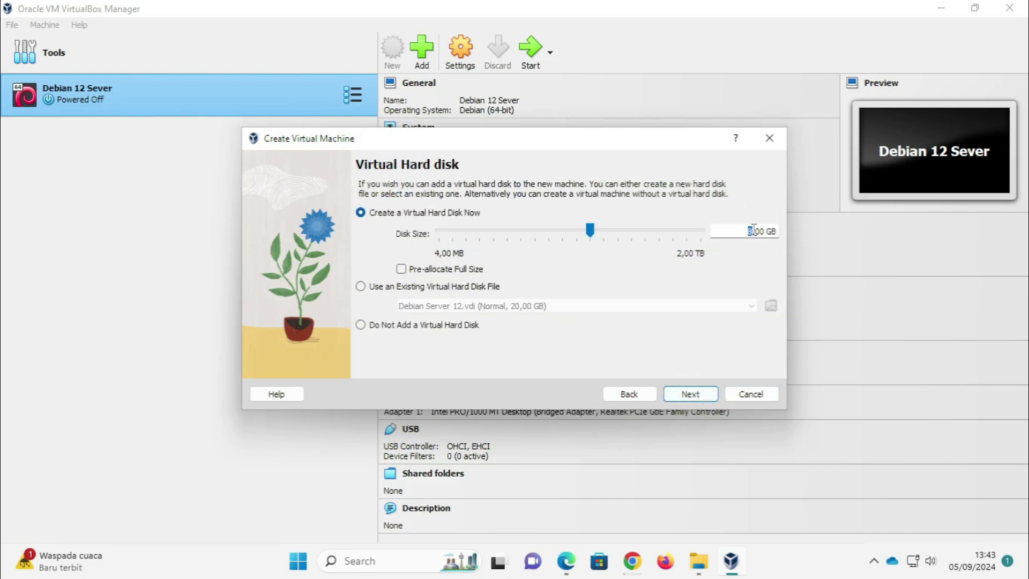
pyautogui.write('20')
pyautogui.click(689, 393)
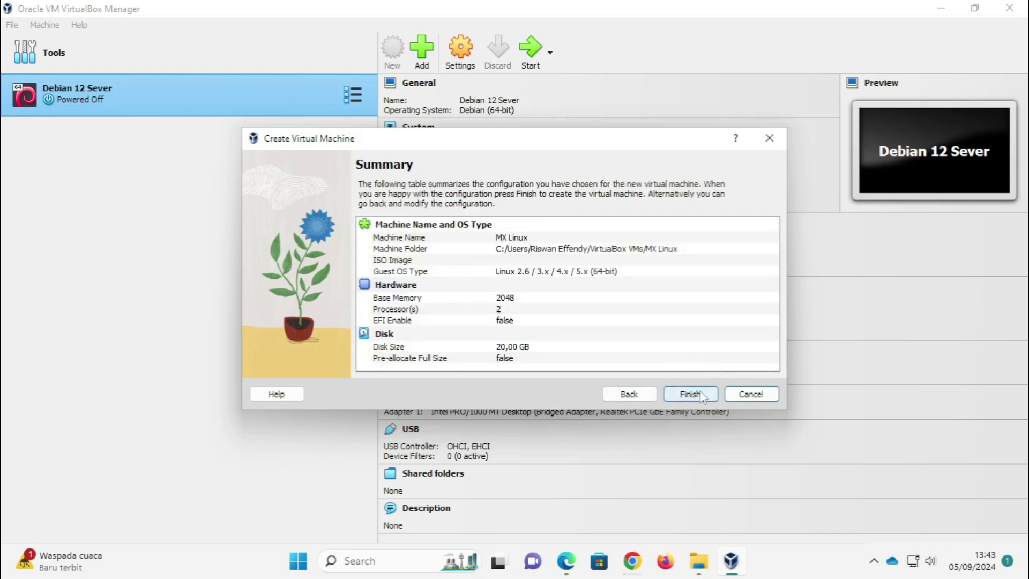
pyautogui.click(700, 395)
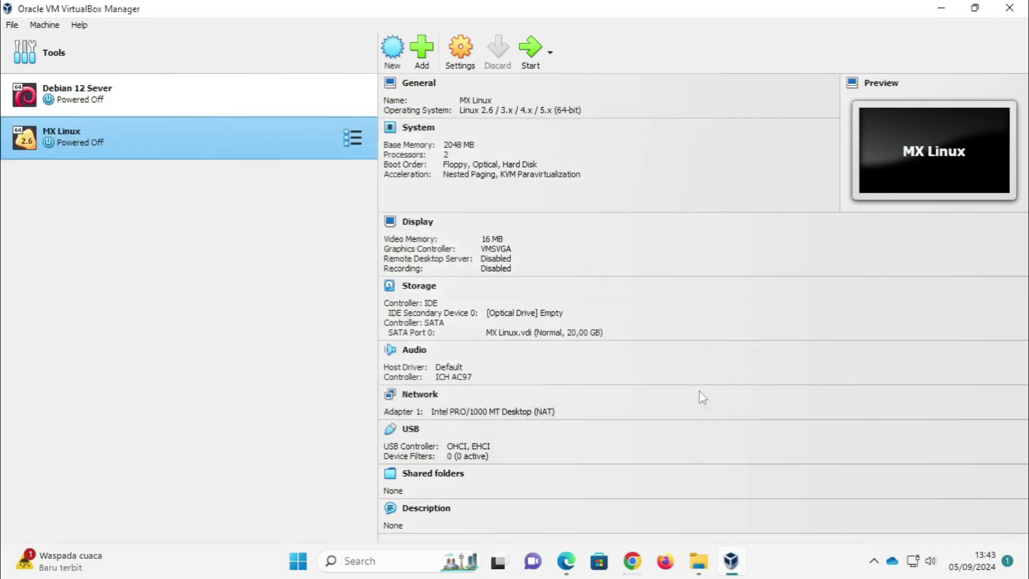
# Step: Set Adapter 1 to Bridged Adapter on the Realtek PCIe GbE Family Controller, cable connected
pyautogui.click(462, 59)
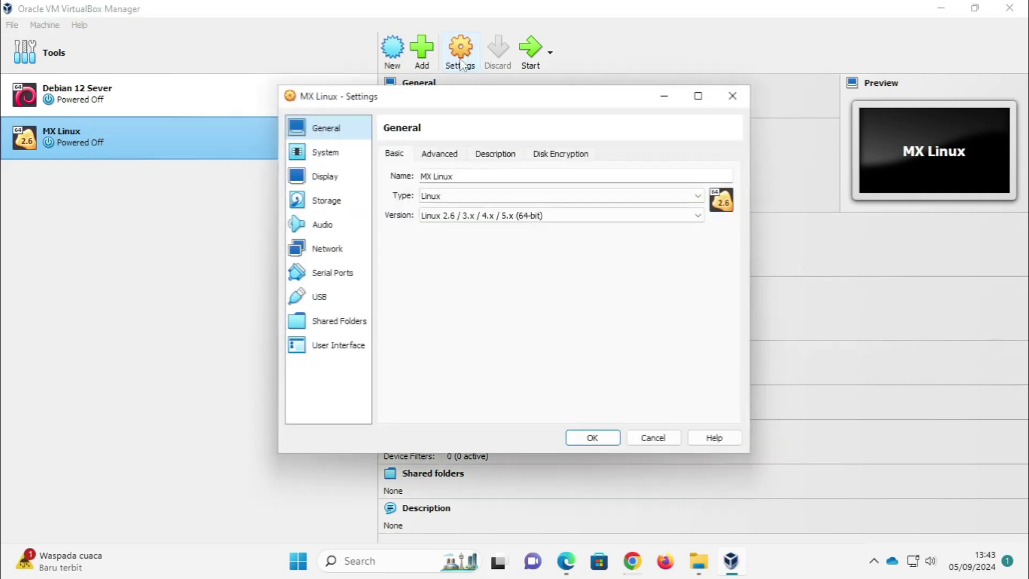
pyautogui.click(336, 250)
pyautogui.click(604, 193)
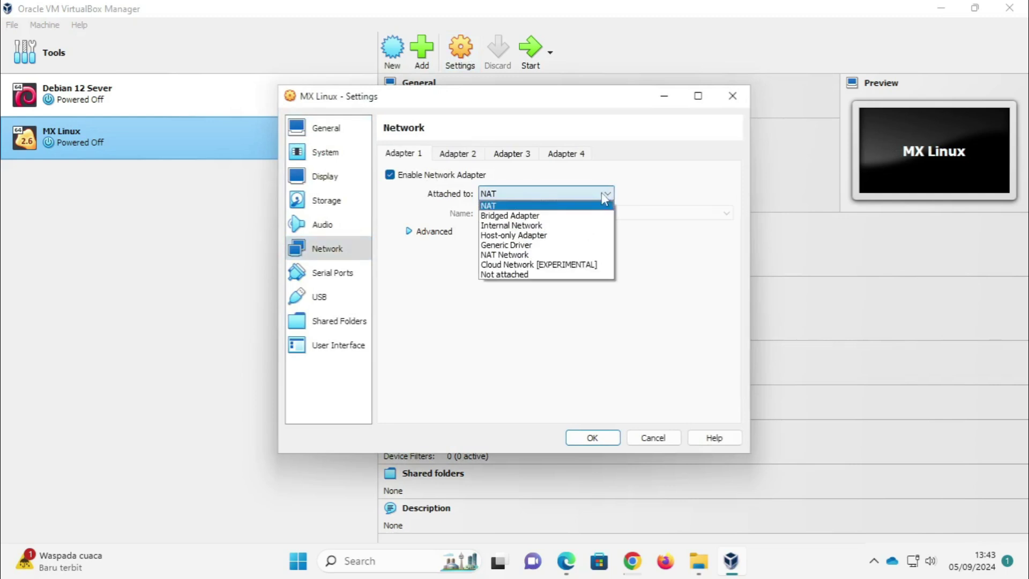
pyautogui.click(504, 216)
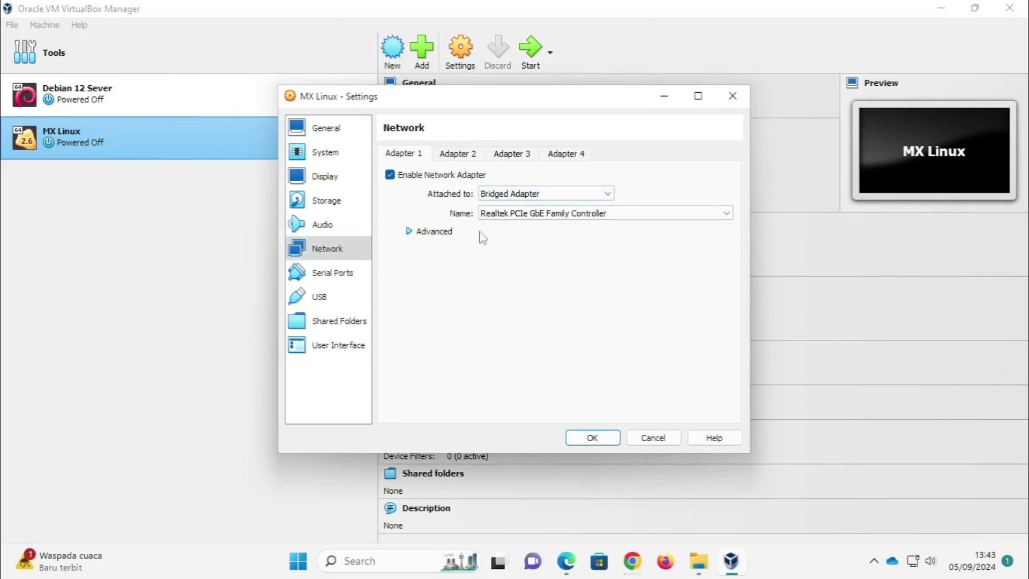
pyautogui.click(516, 214)
pyautogui.click(508, 226)
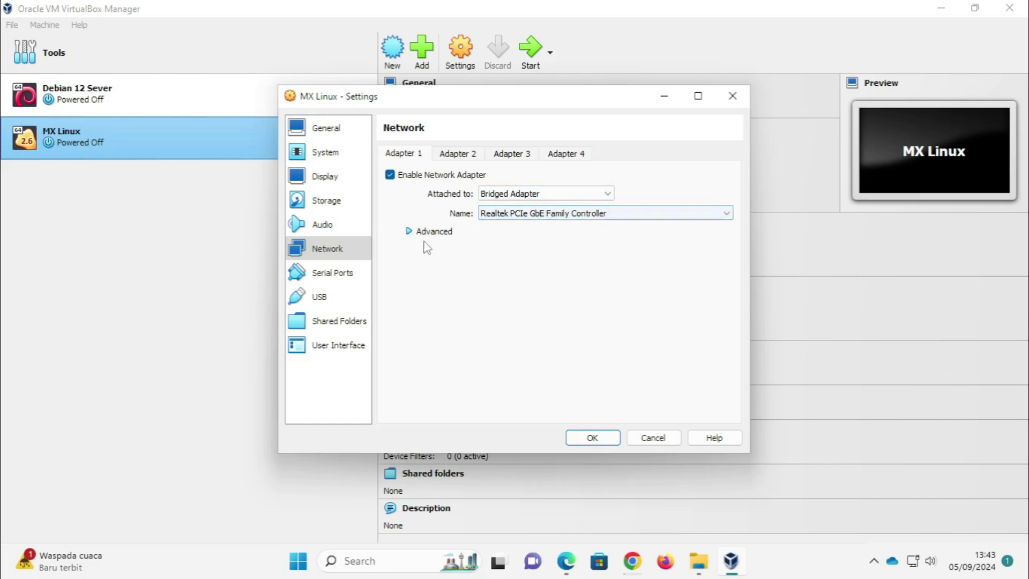
pyautogui.click(410, 231)
pyautogui.click(496, 312)
pyautogui.click(489, 313)
pyautogui.click(593, 438)
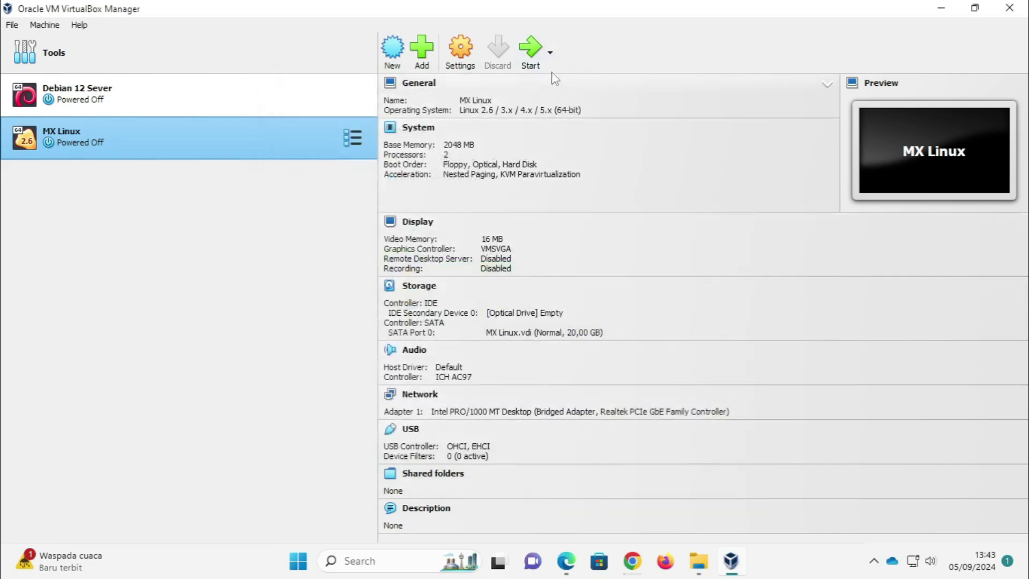
# Step: Start the MX Linux machine and maximize its window
pyautogui.click(533, 64)
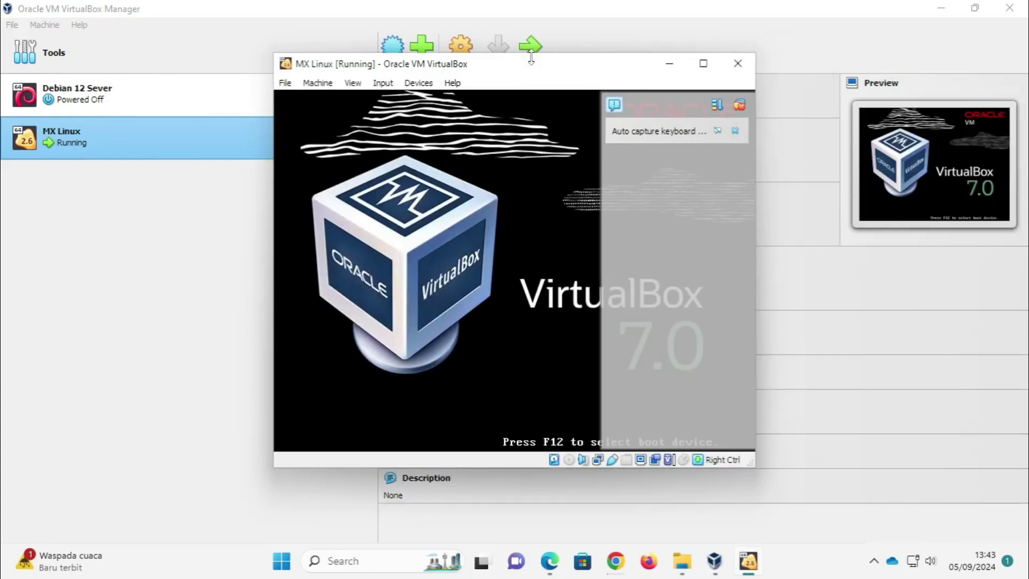
pyautogui.click(704, 64)
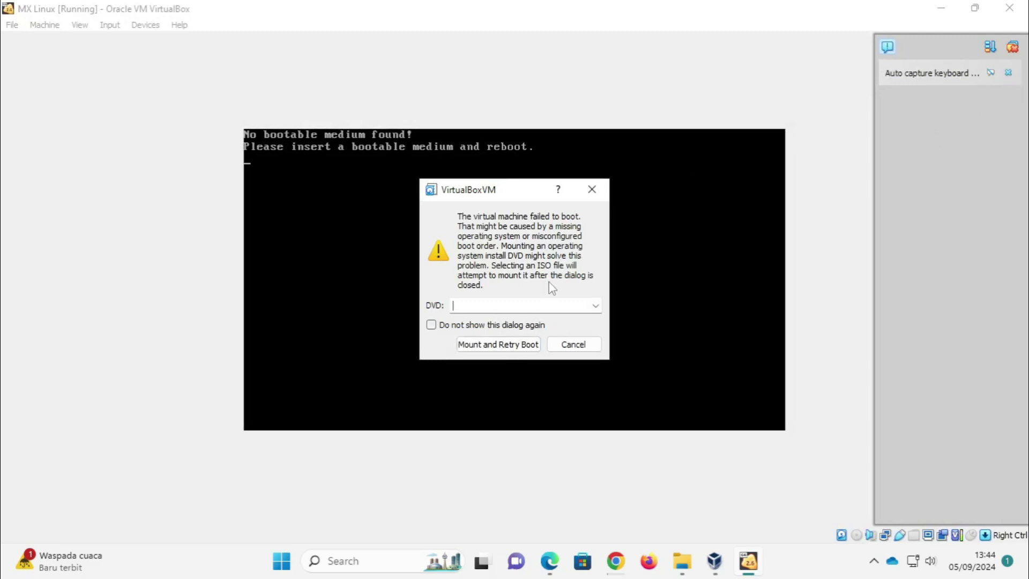
# Step: Browse for a disc image to mount, starting on the DATA (F:) drive
pyautogui.click(595, 306)
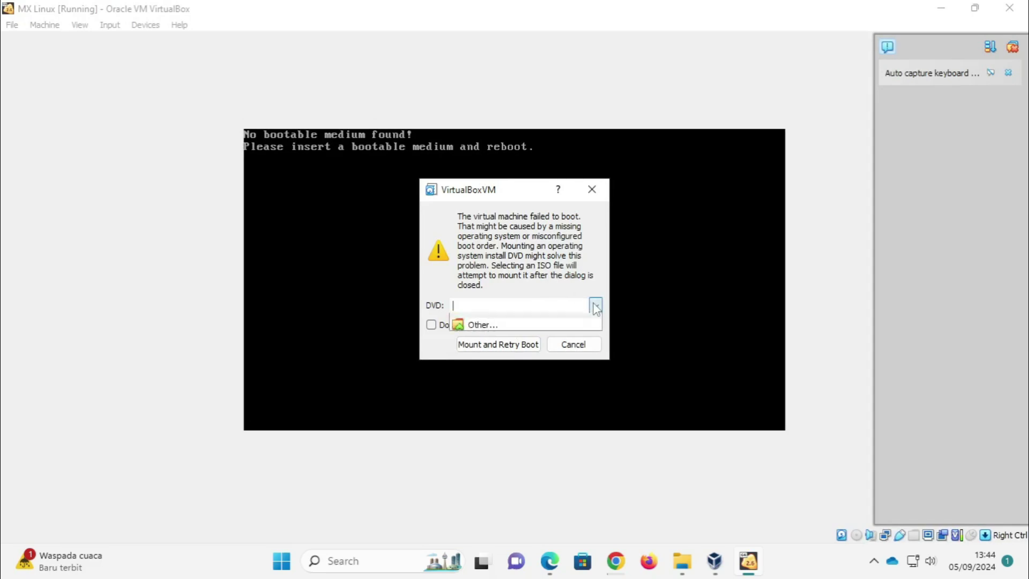
pyautogui.click(482, 333)
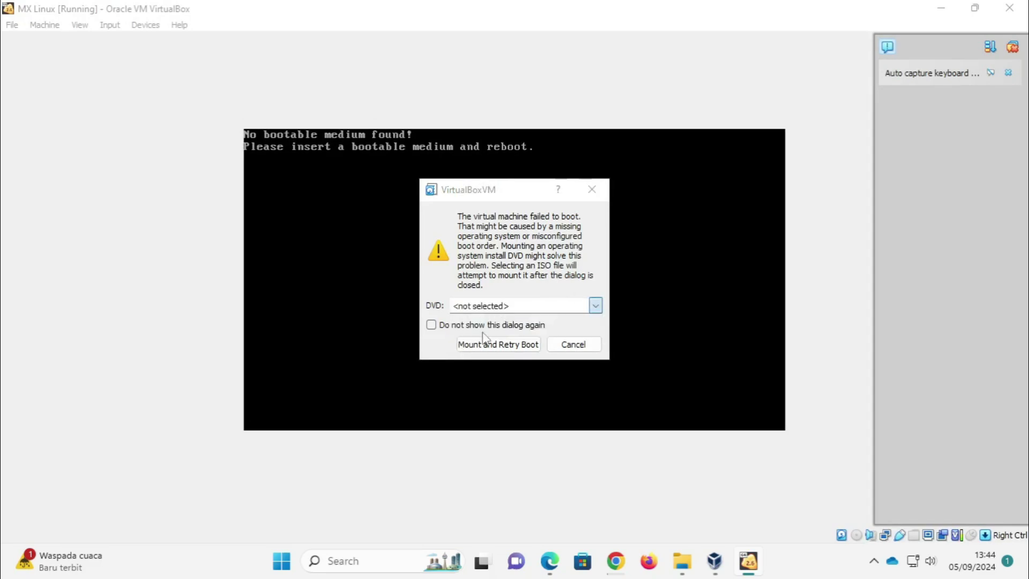
pyautogui.scroll(-3, 493, 364)
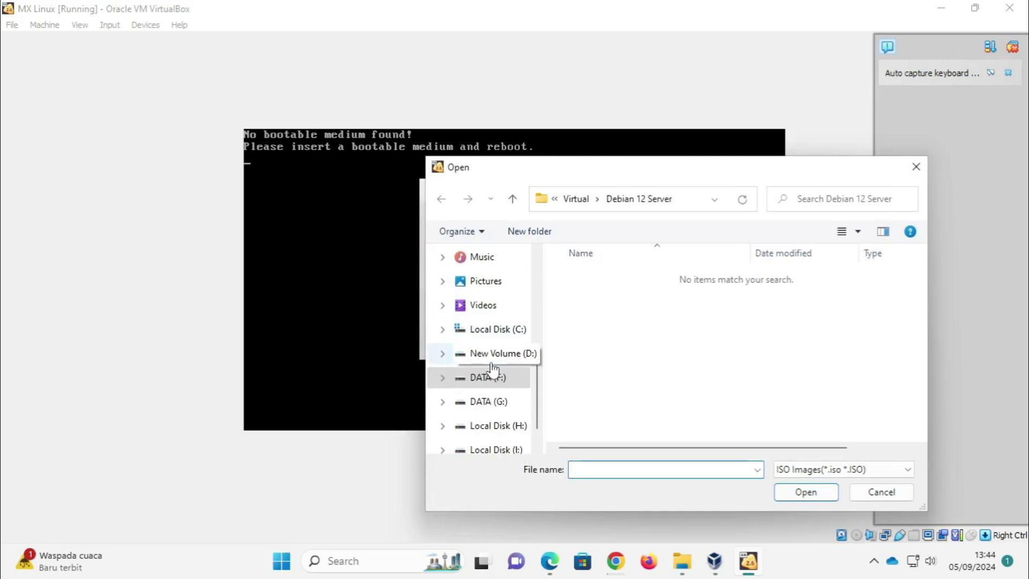
pyautogui.click(496, 354)
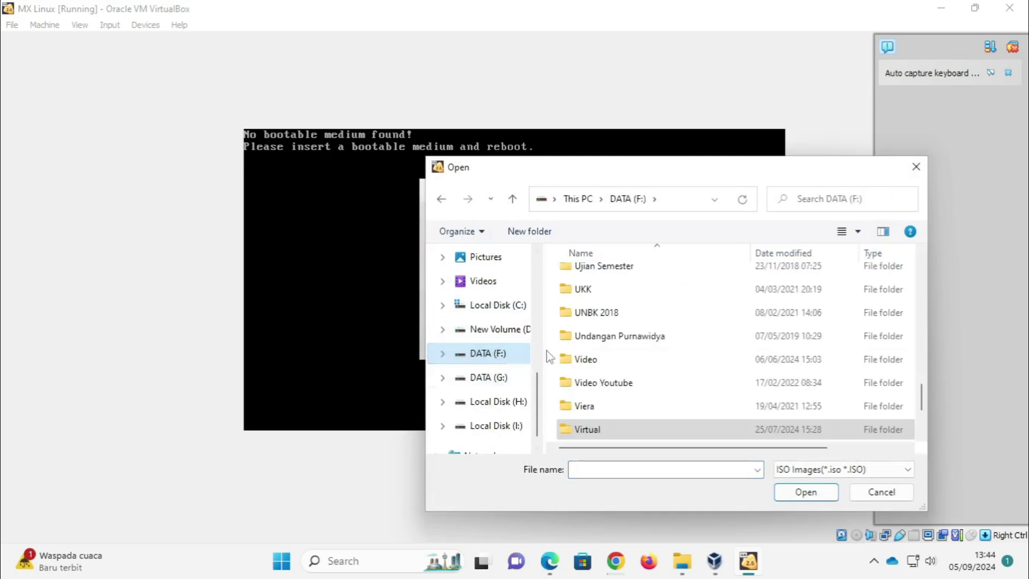
pyautogui.scroll(-2, 590, 360)
pyautogui.scroll(4, 596, 362)
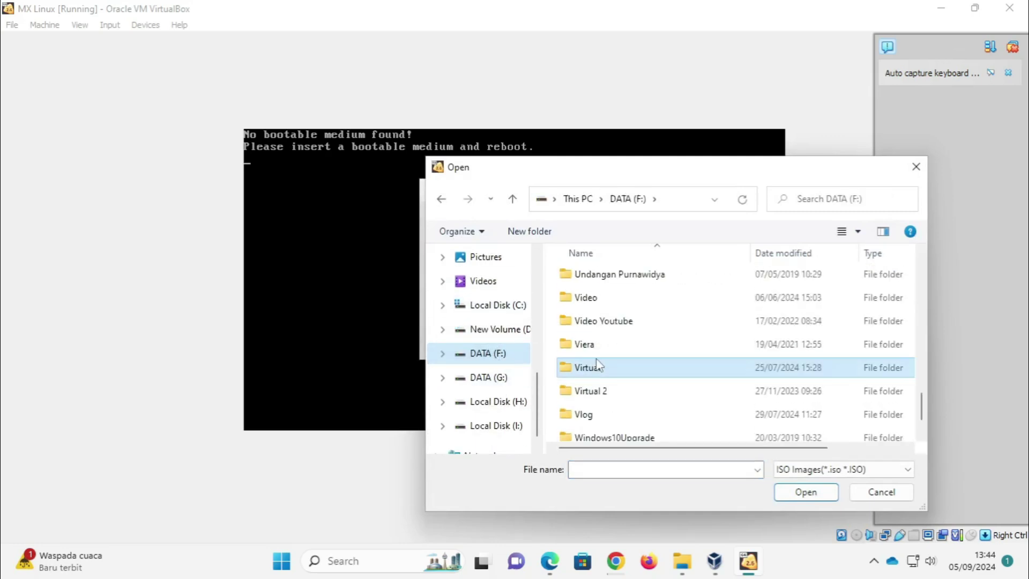
pyautogui.scroll(8, 599, 362)
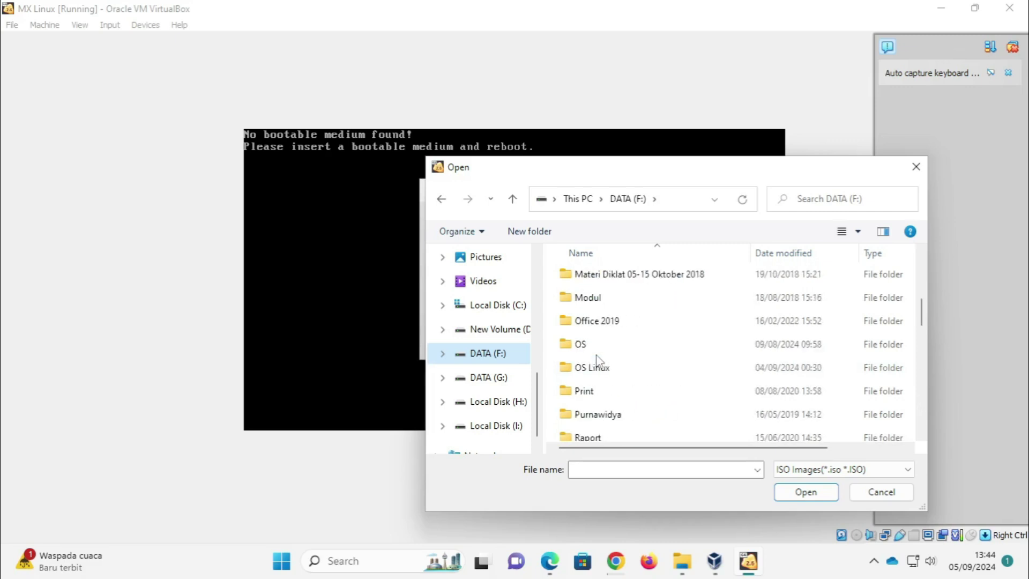
pyautogui.scroll(-2, 609, 360)
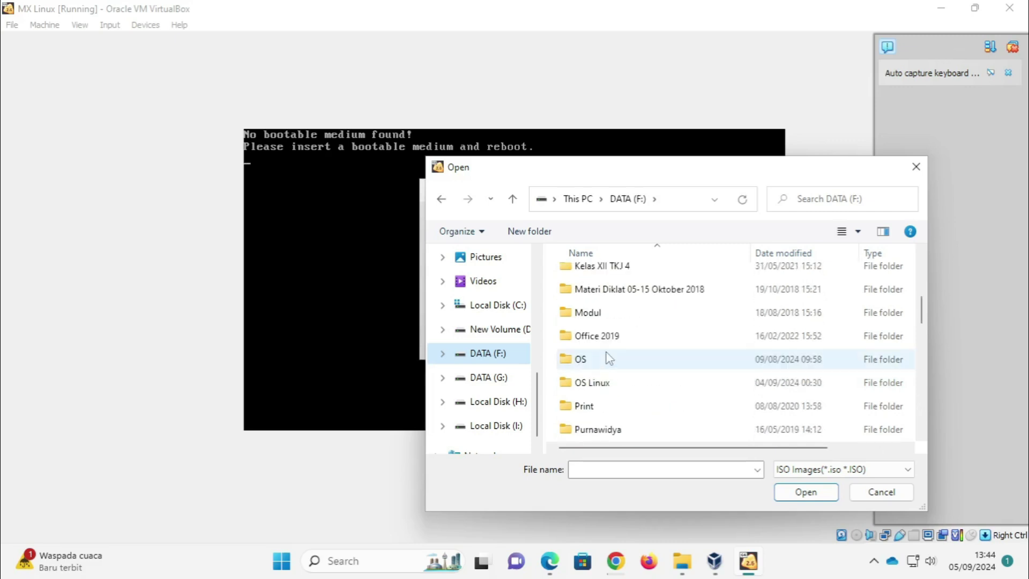
# Step: Choose MX-23.3_x64 from OS Linux > MX Linux, mount it and retry the boot
pyautogui.doubleClick(592, 382)
pyautogui.doubleClick(597, 323)
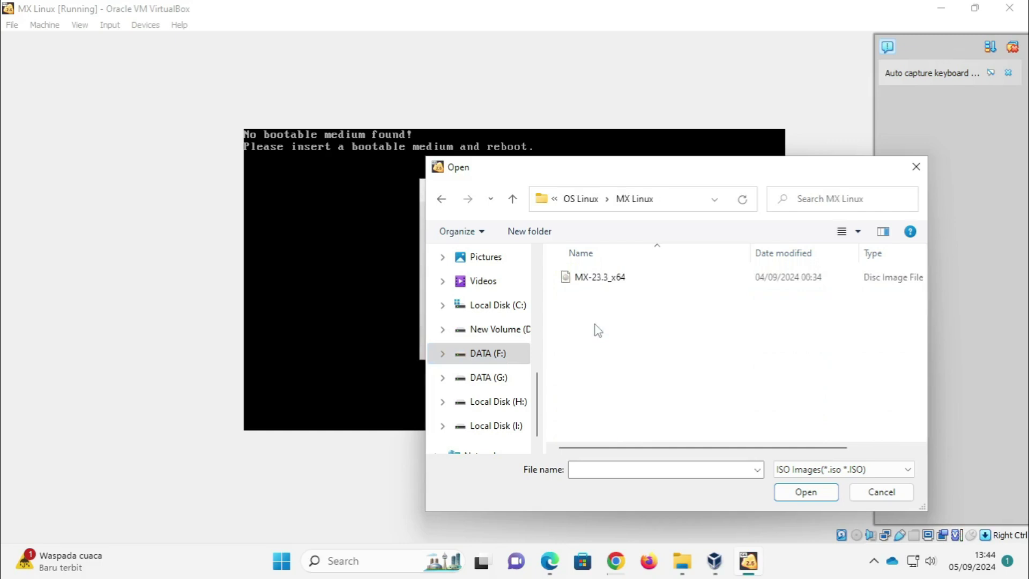
pyautogui.click(619, 286)
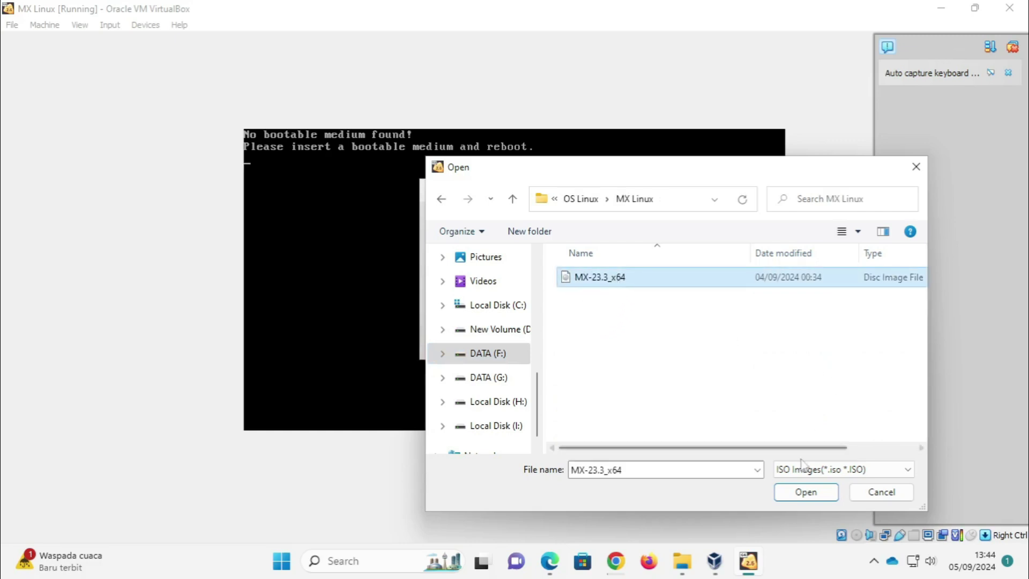
pyautogui.click(805, 492)
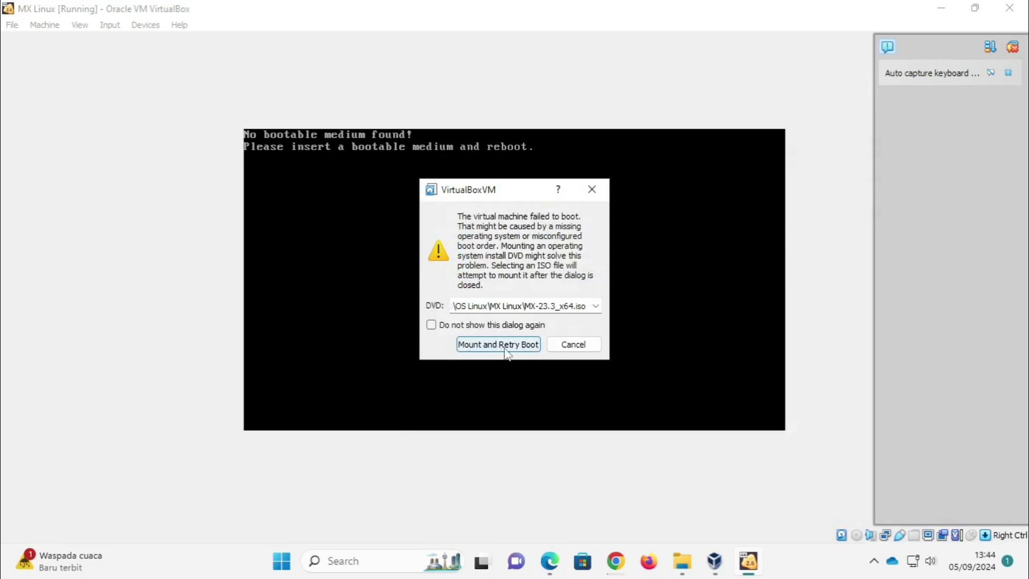
pyautogui.click(479, 343)
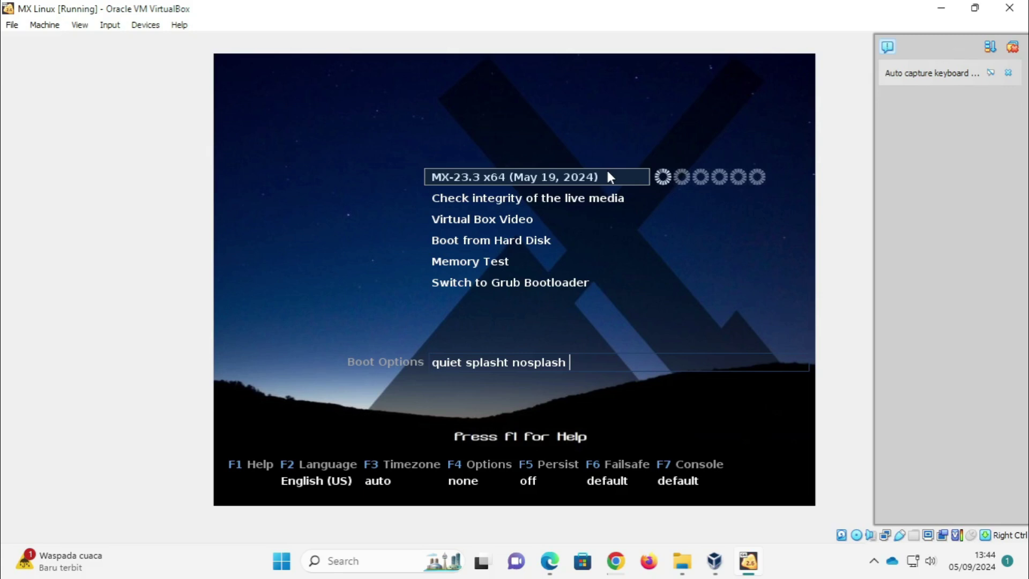
# Step: Boot the MX-23.3 x64 entry from the live boot menu
pyautogui.press('Return')
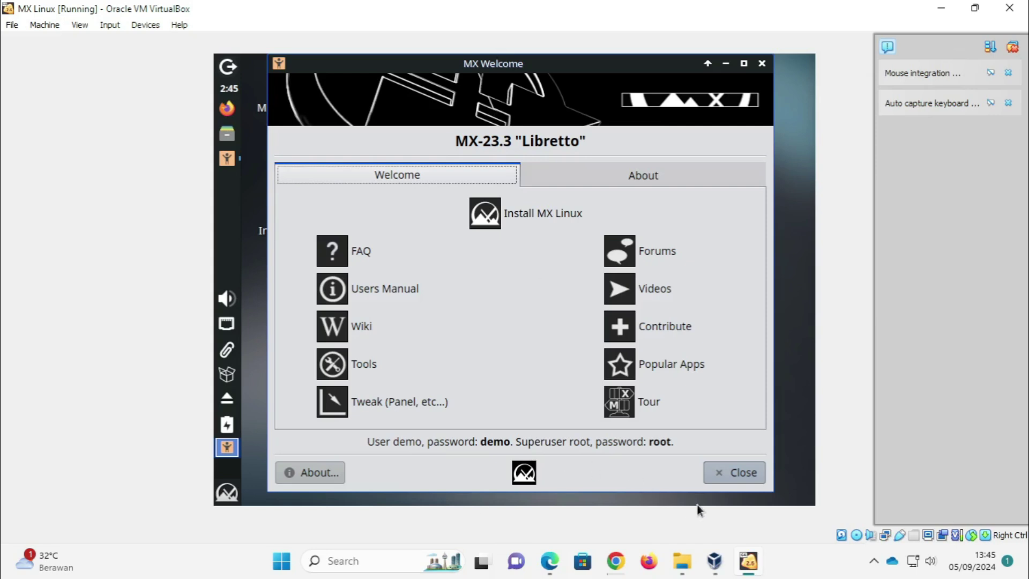
# Step: Dismiss MX Welcome and launch the MX Linux Installer from its desktop icon
pyautogui.click(732, 472)
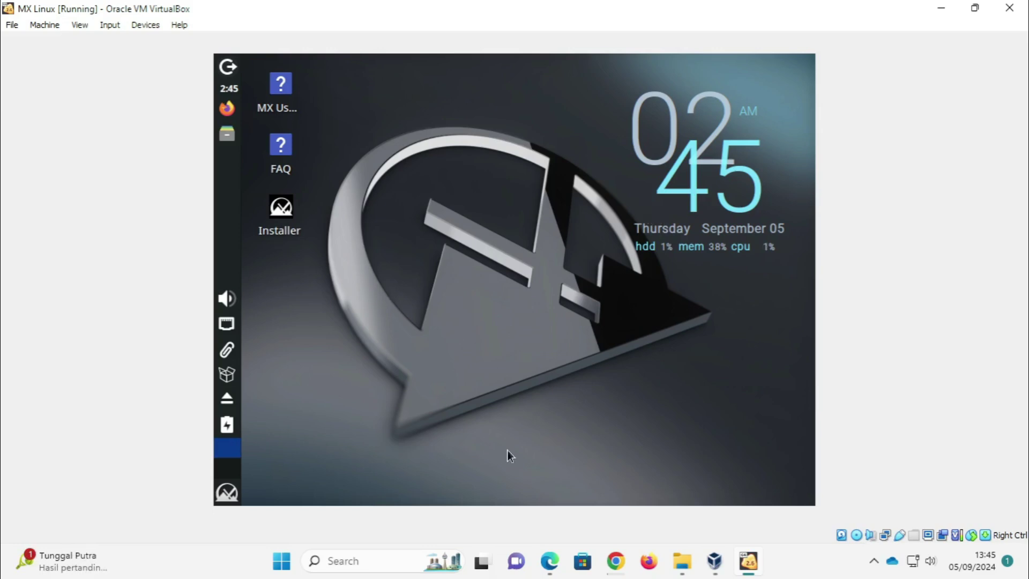
pyautogui.click(232, 494)
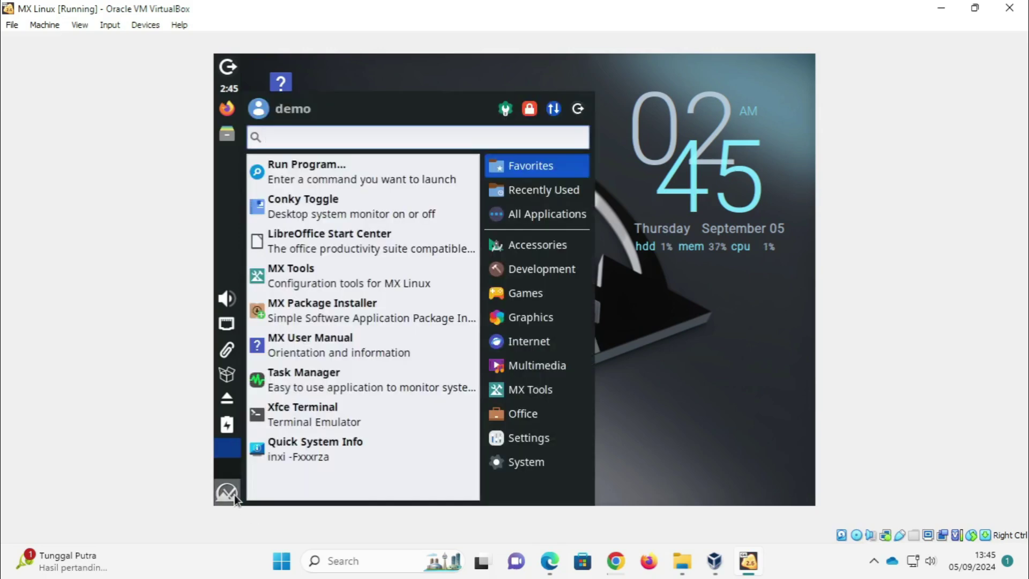
pyautogui.click(364, 290)
pyautogui.doubleClick(293, 224)
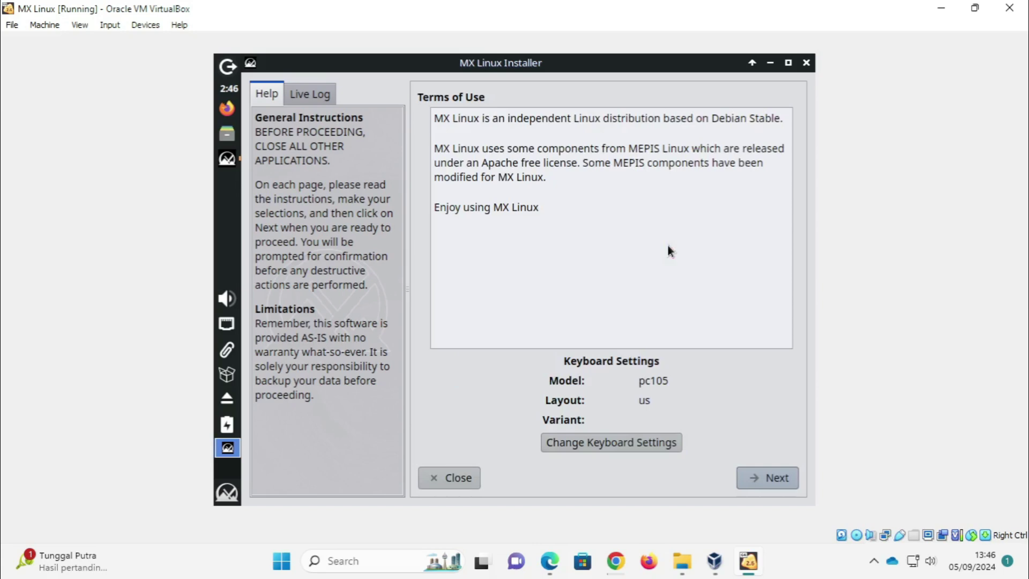
# Step: Accept the terms, keep the regular install on the entire disk sda, and start installing
pyautogui.click(774, 485)
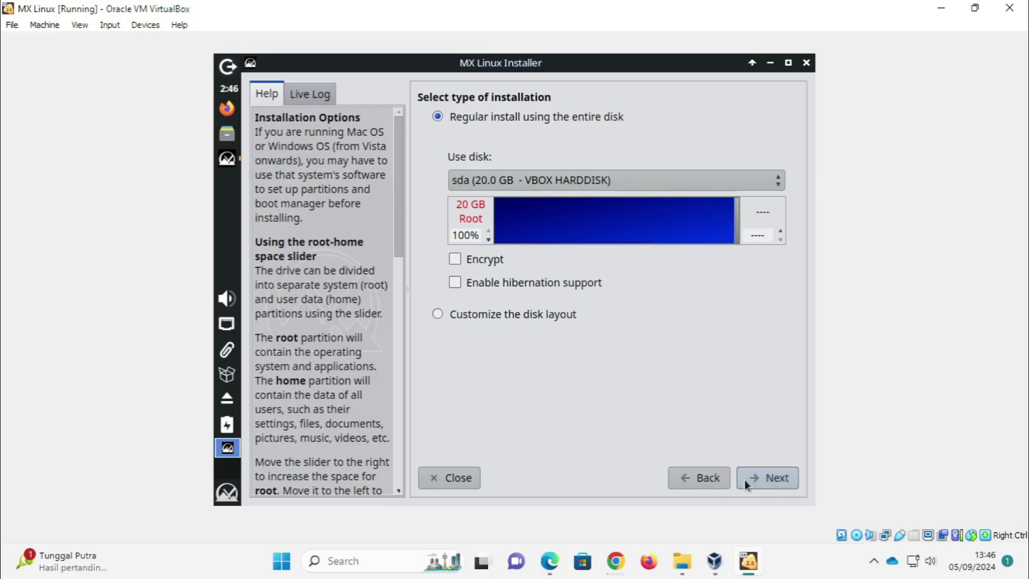
pyautogui.click(766, 478)
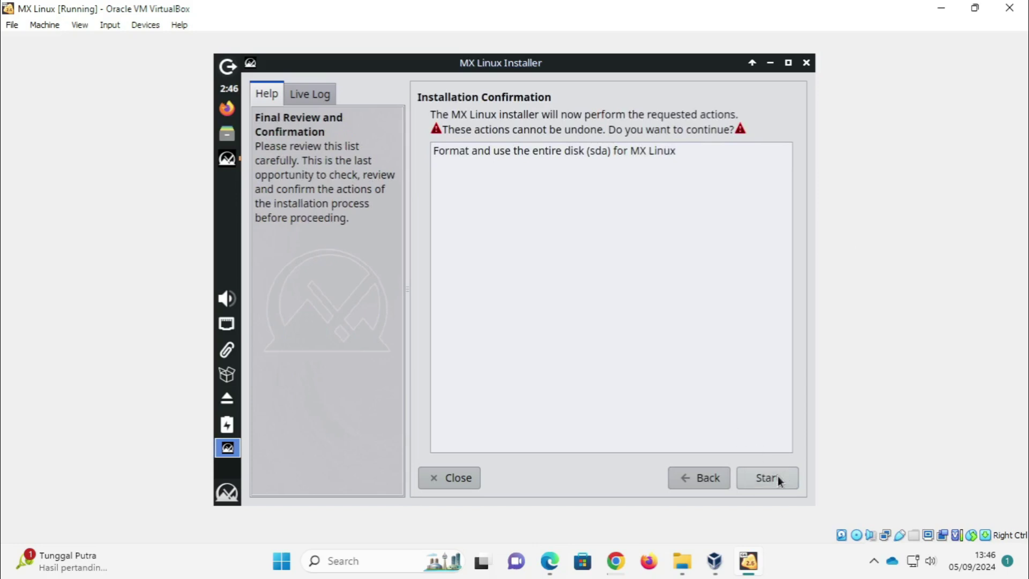
pyautogui.click(777, 476)
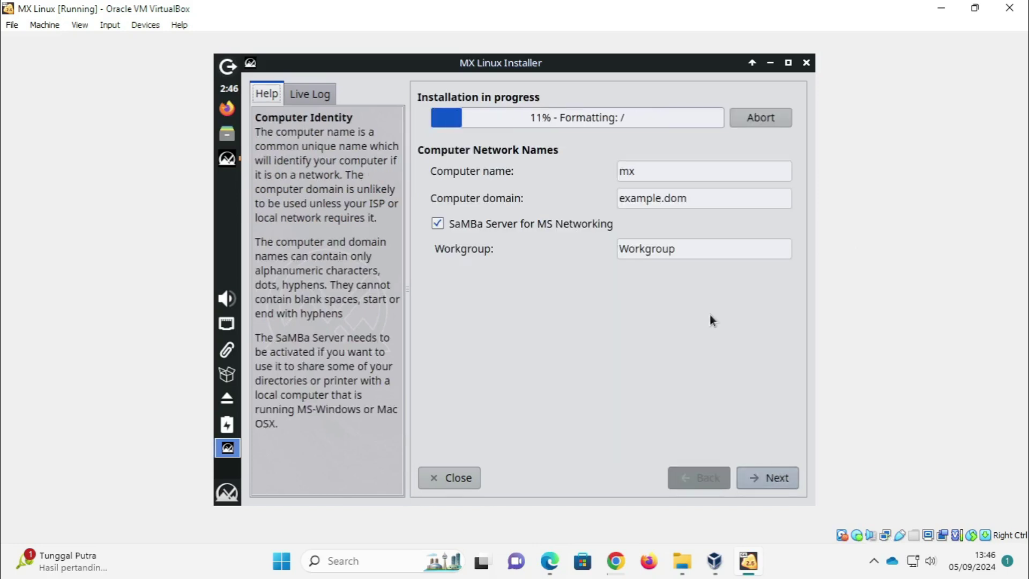
# Step: Set the computer name to mx-linux and the domain to itnewbie.com
pyautogui.click(649, 176)
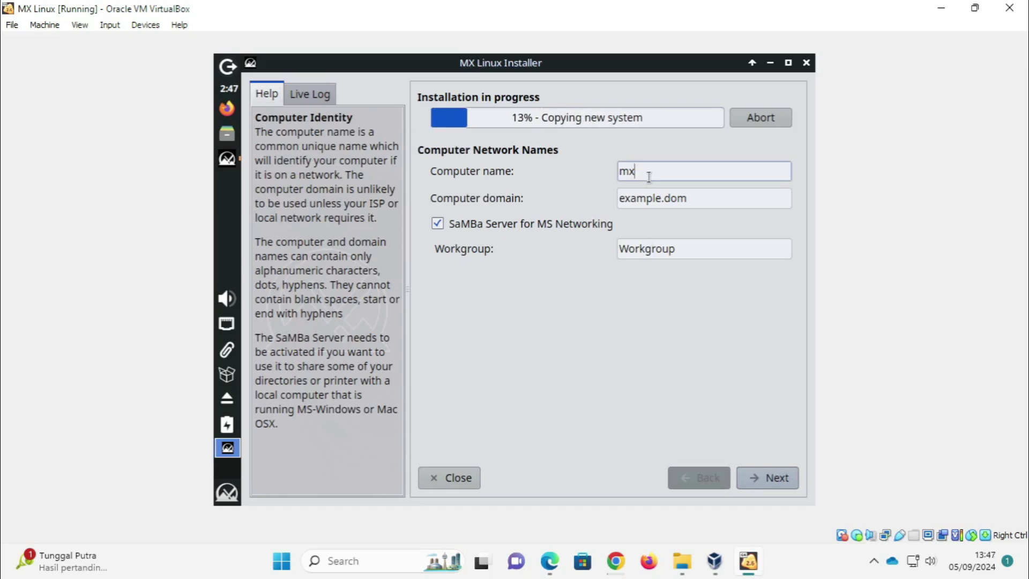
pyautogui.write('-linux')
pyautogui.press('Tab')
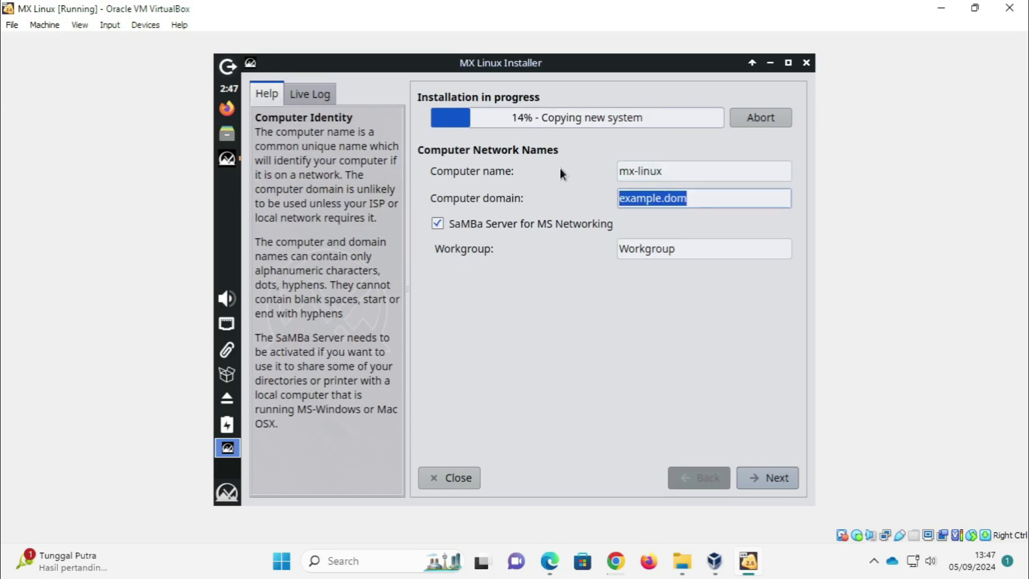
pyautogui.write('itnewbi')
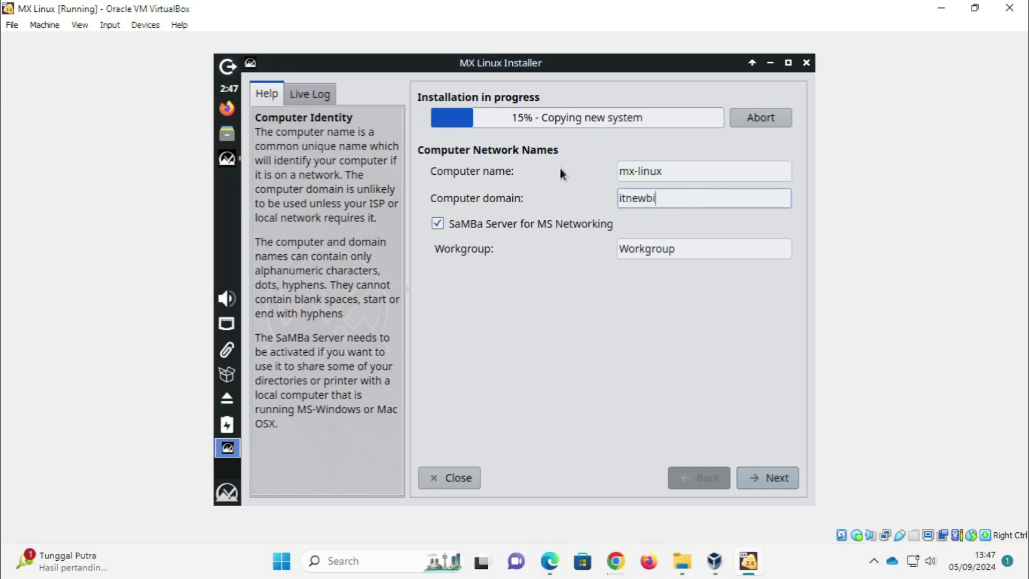
pyautogui.write('e.com')
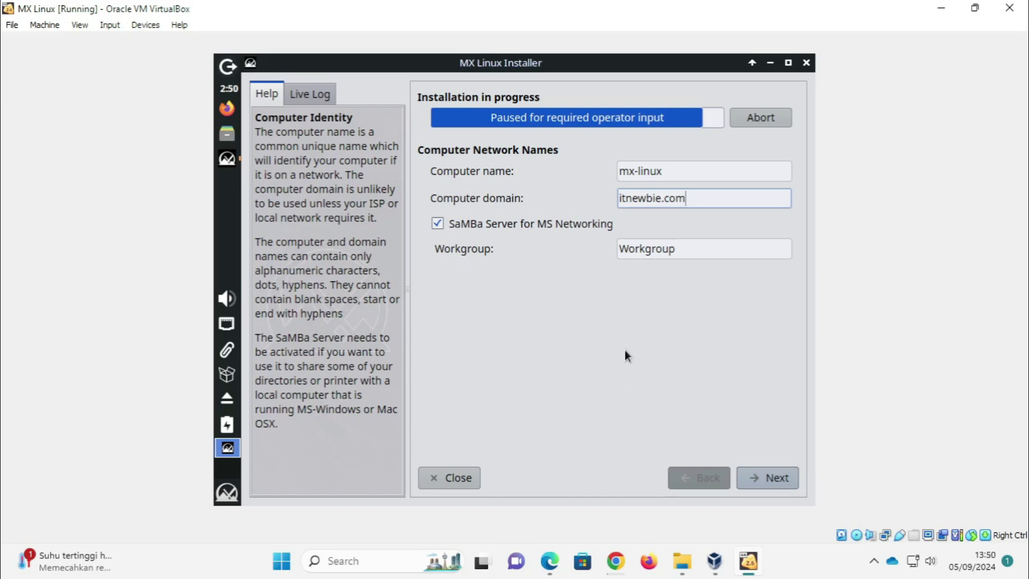
pyautogui.click(780, 474)
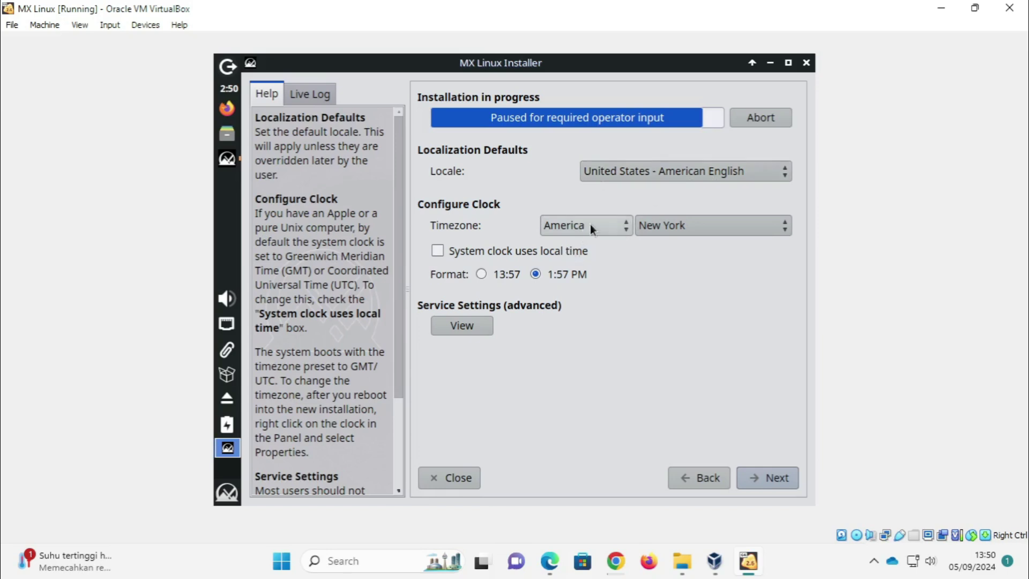
# Step: Keep the US English locale and make the system clock use local time
pyautogui.click(651, 173)
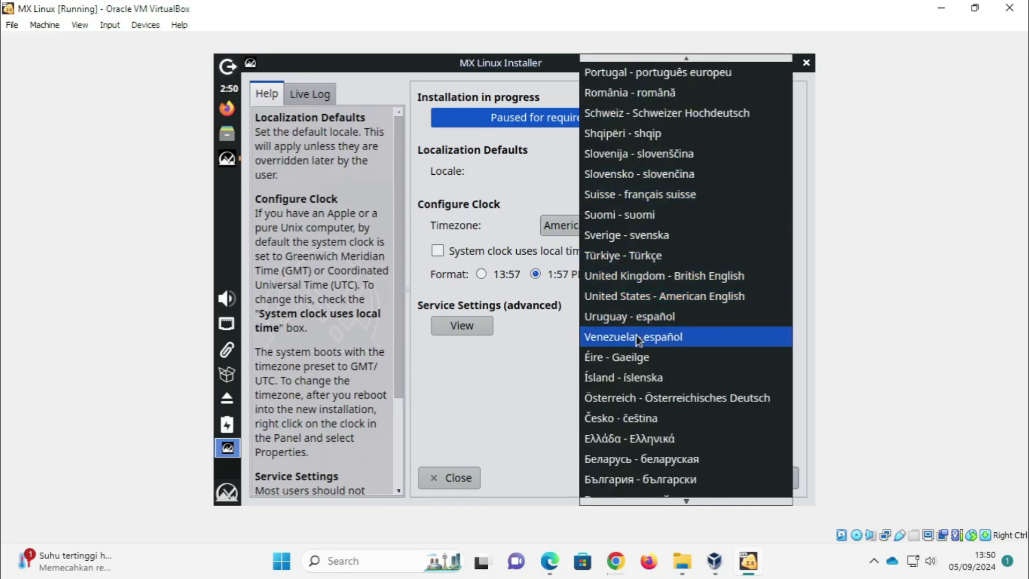
pyautogui.scroll(2, 639, 297)
pyautogui.scroll(5, 683, 238)
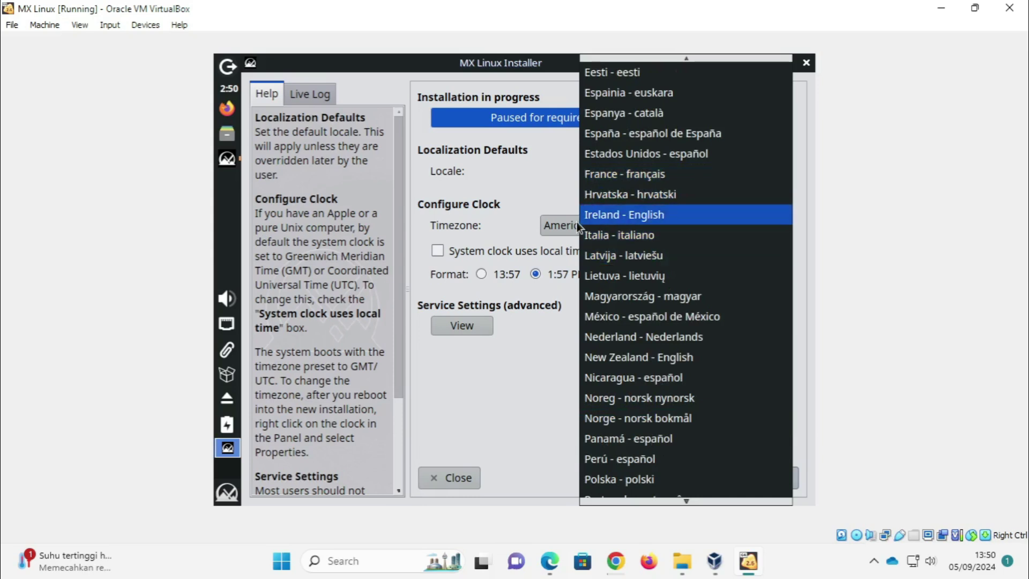
pyautogui.click(547, 175)
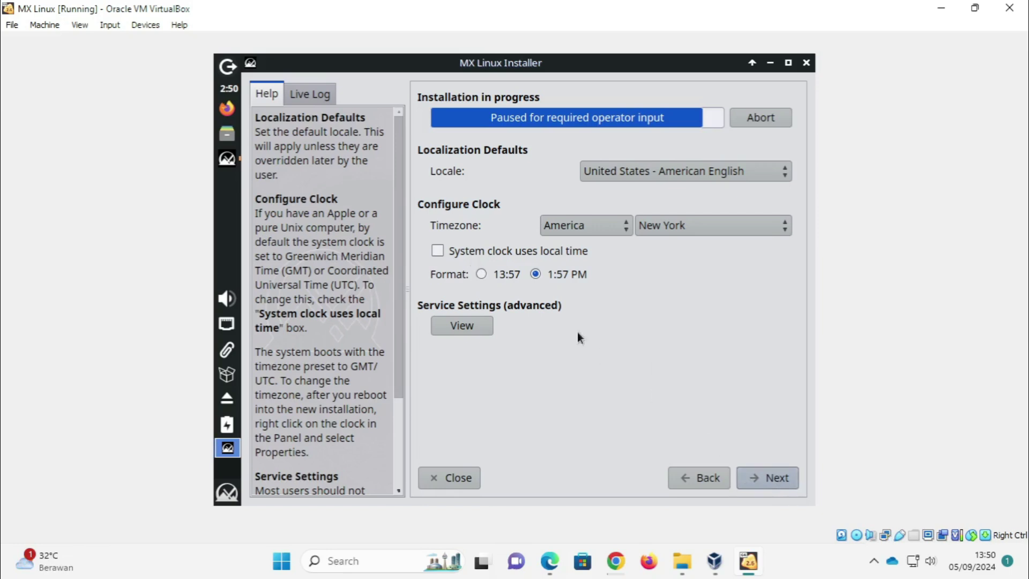
pyautogui.click(500, 252)
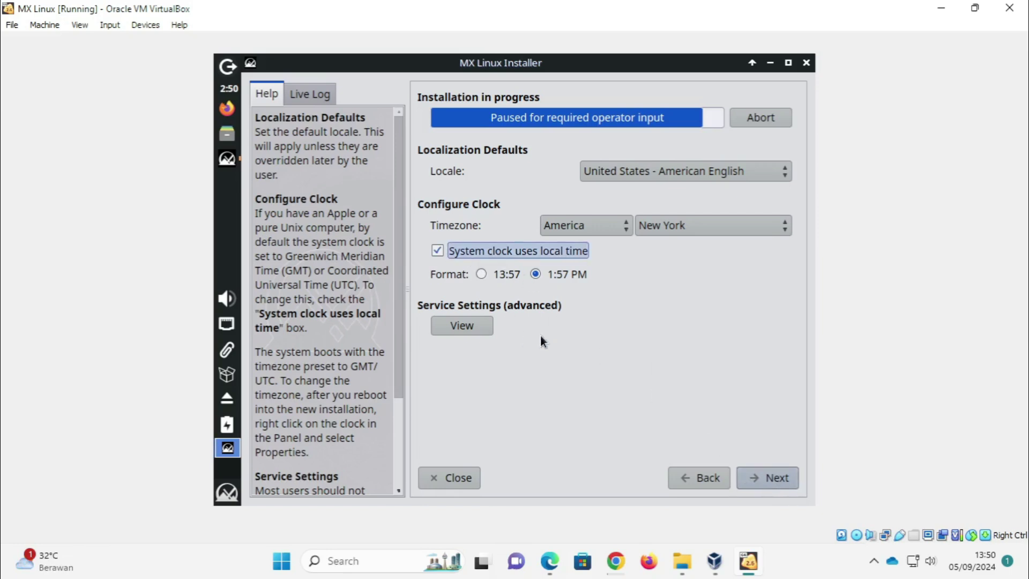
pyautogui.click(779, 480)
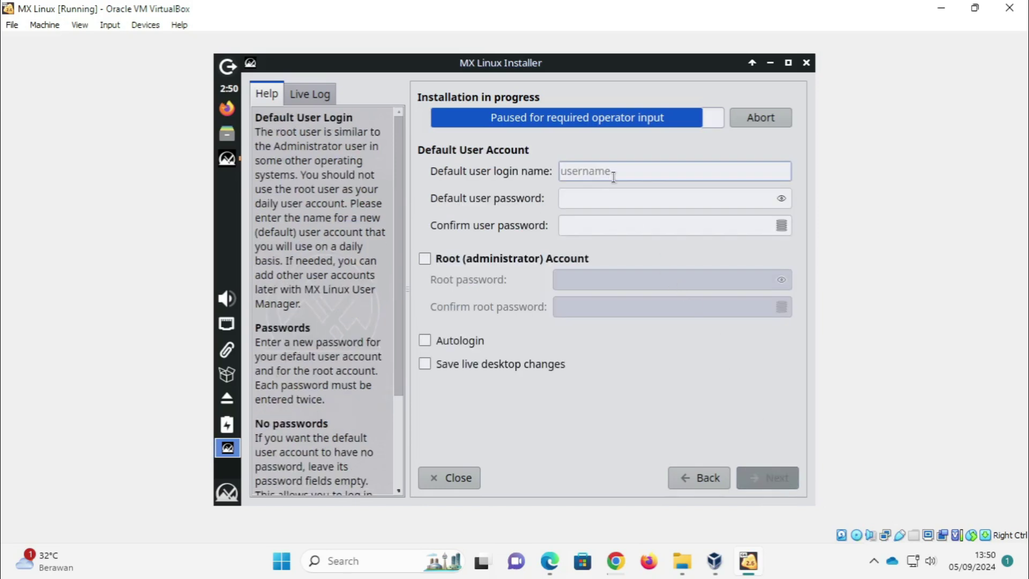
# Step: Enter the default user's login name, then type and confirm their password
pyautogui.write('riswan')
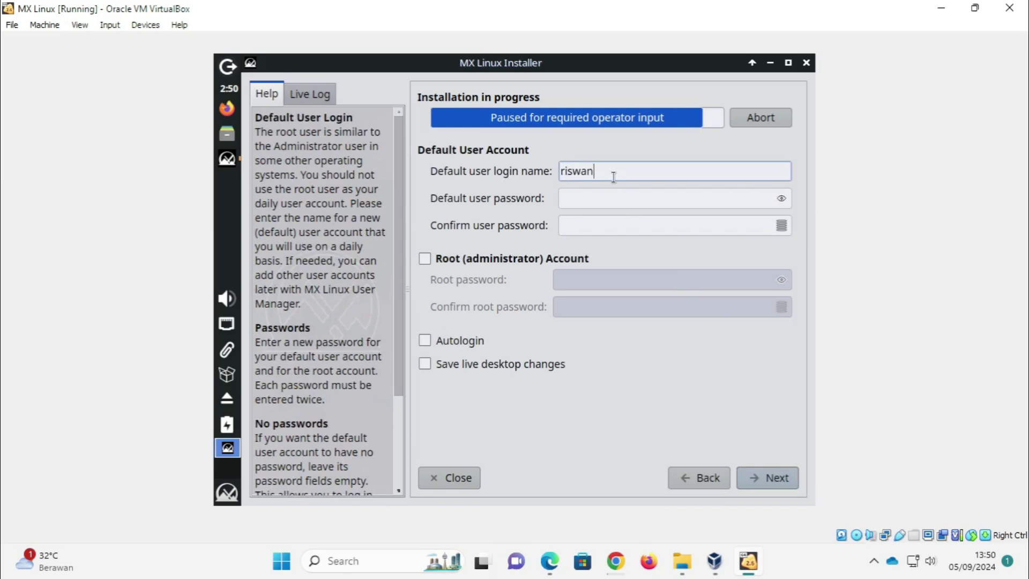
pyautogui.click(591, 198)
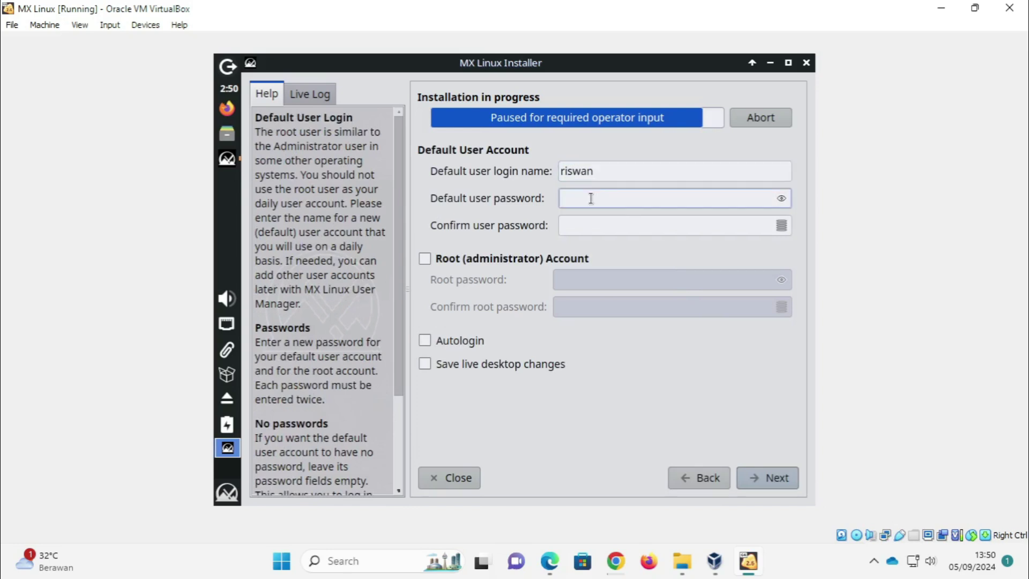
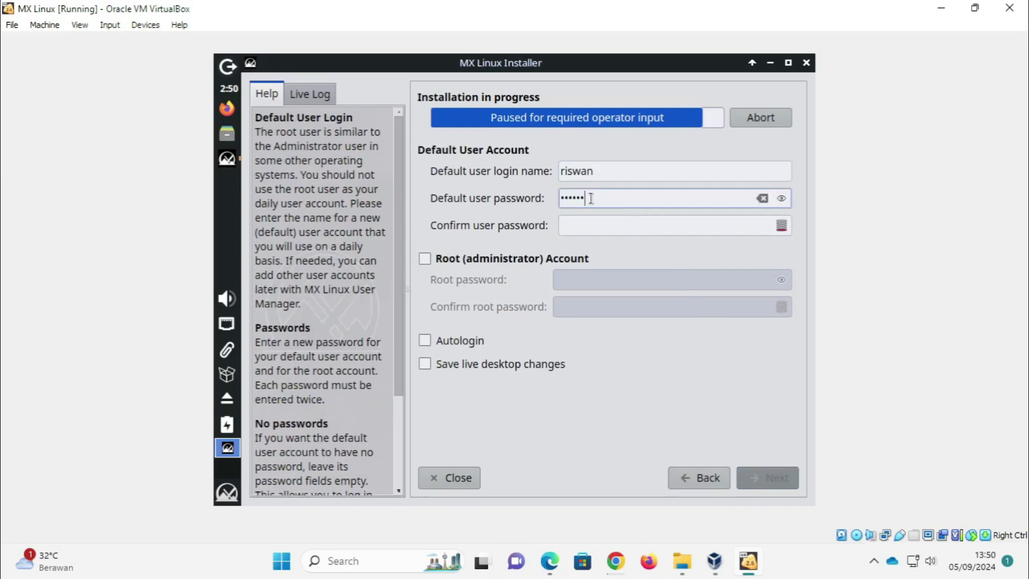
pyautogui.click(571, 229)
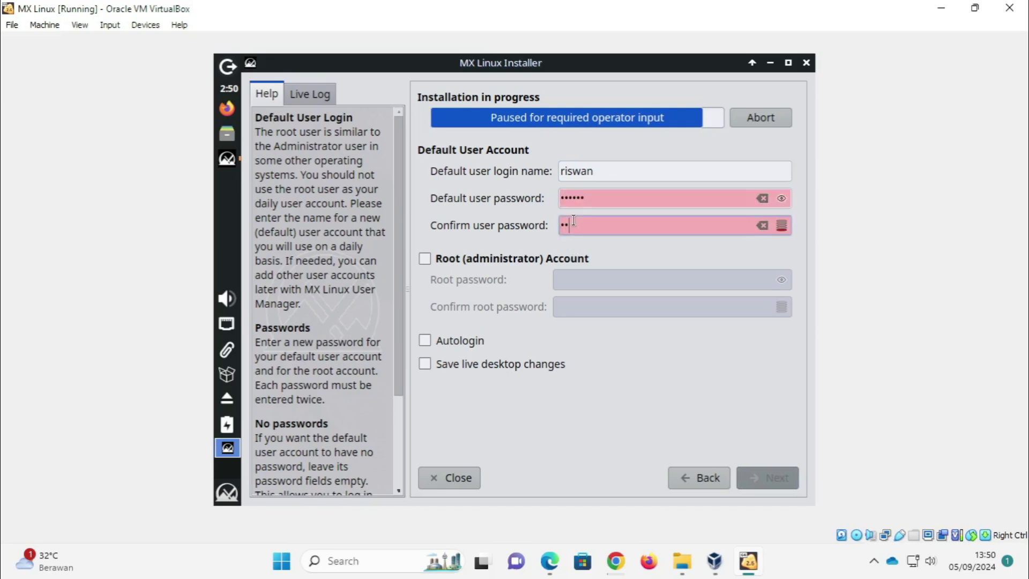
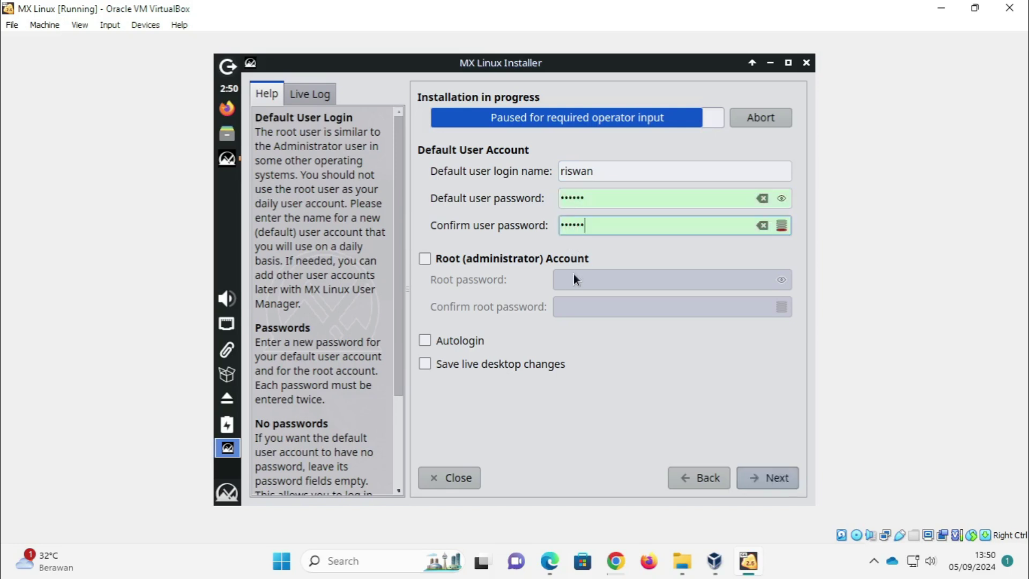
# Step: Enable the root administrator account and enter its password twice
pyautogui.click(497, 260)
pyautogui.click(605, 281)
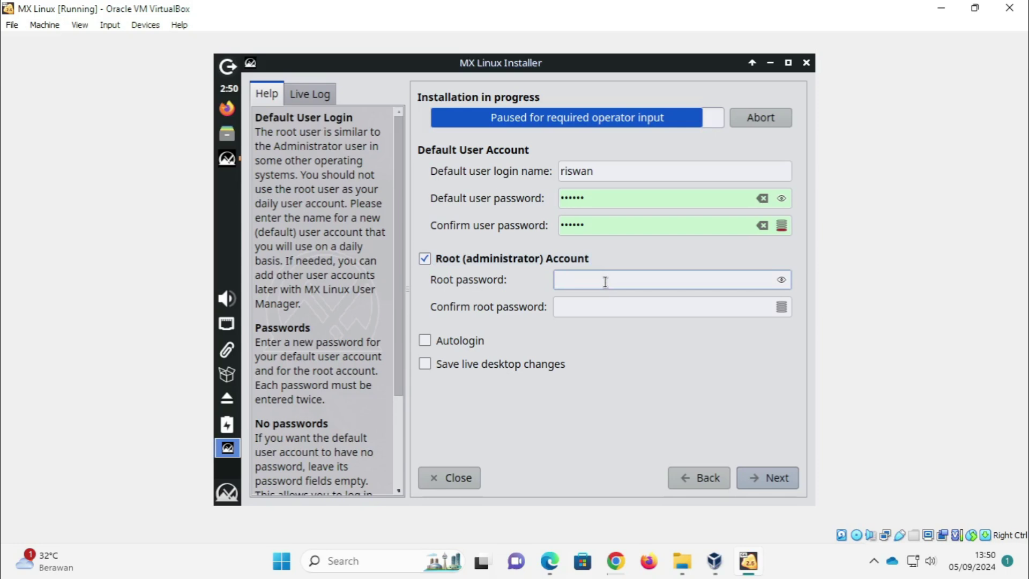
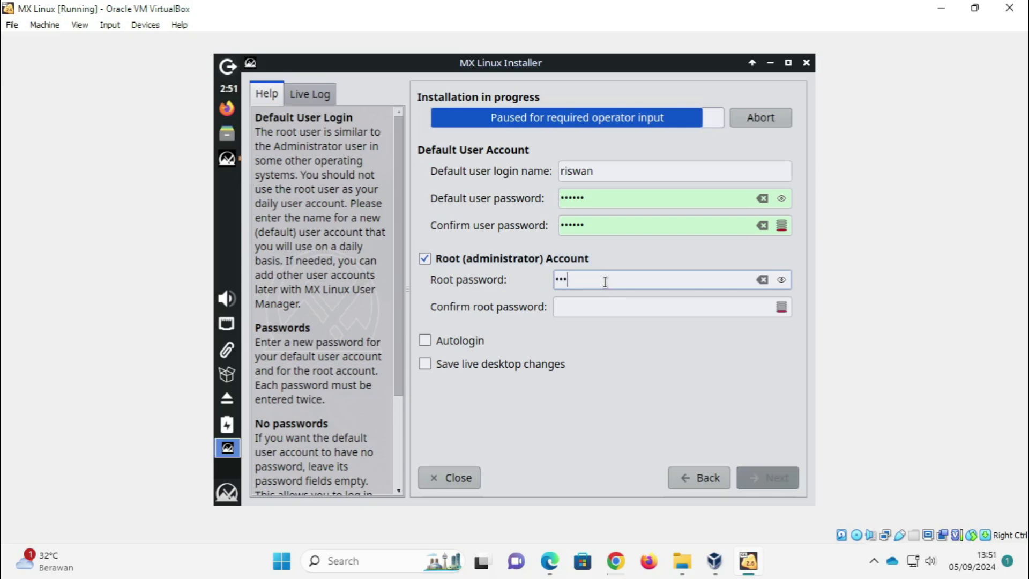
pyautogui.click(596, 306)
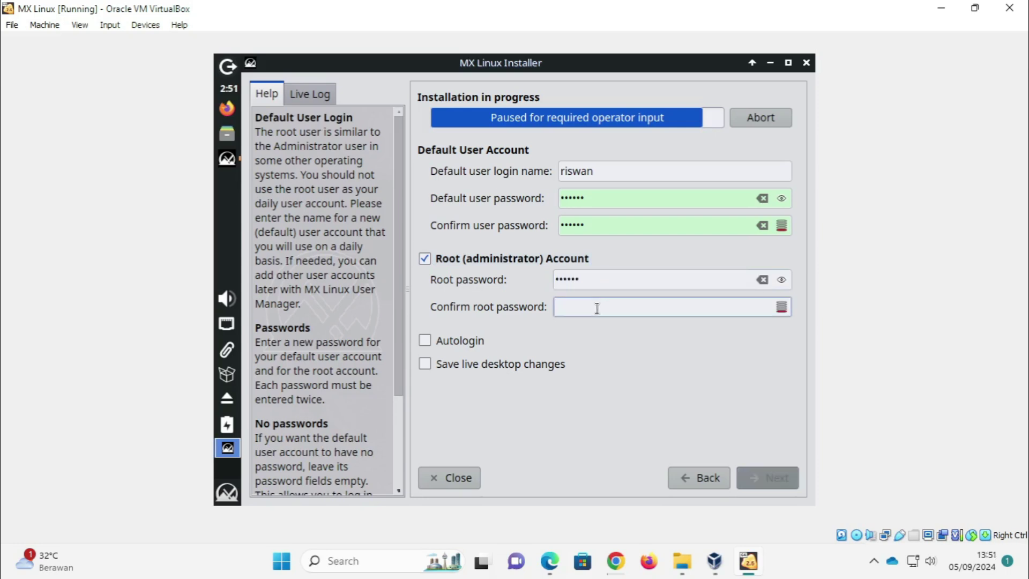
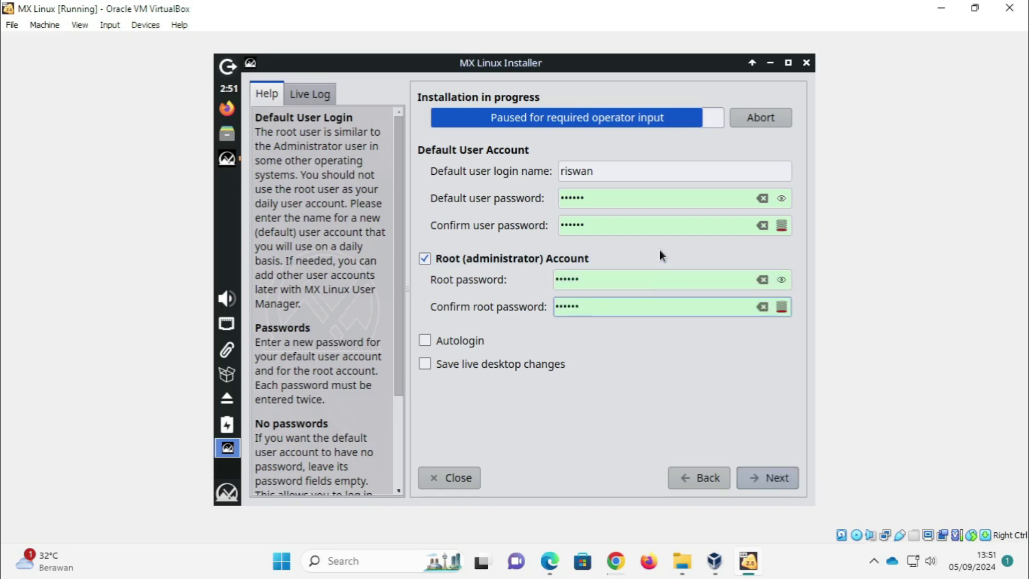
# Step: Continue past the account settings, then close the completed installer to reboot
pyautogui.click(781, 475)
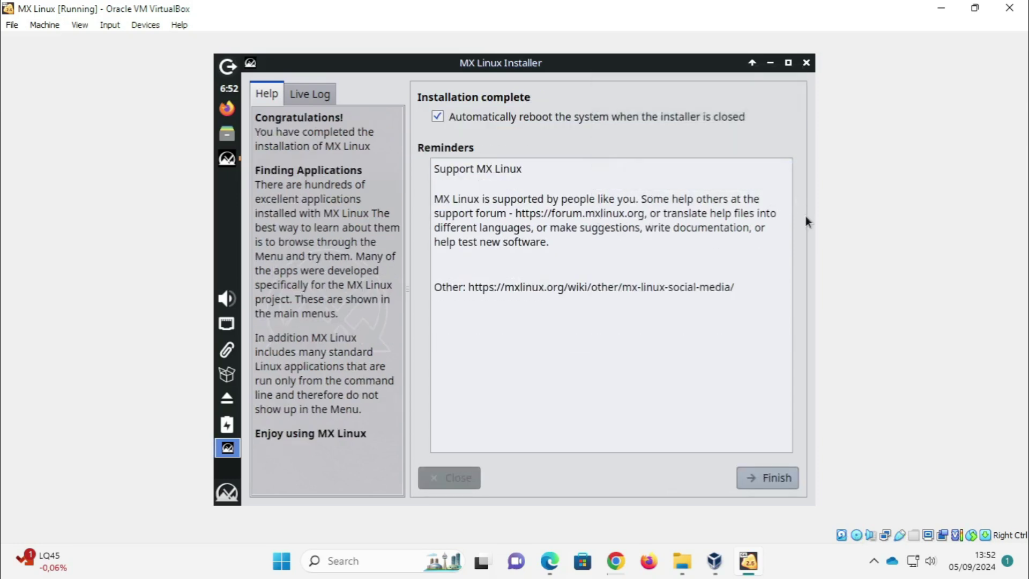
pyautogui.click(759, 481)
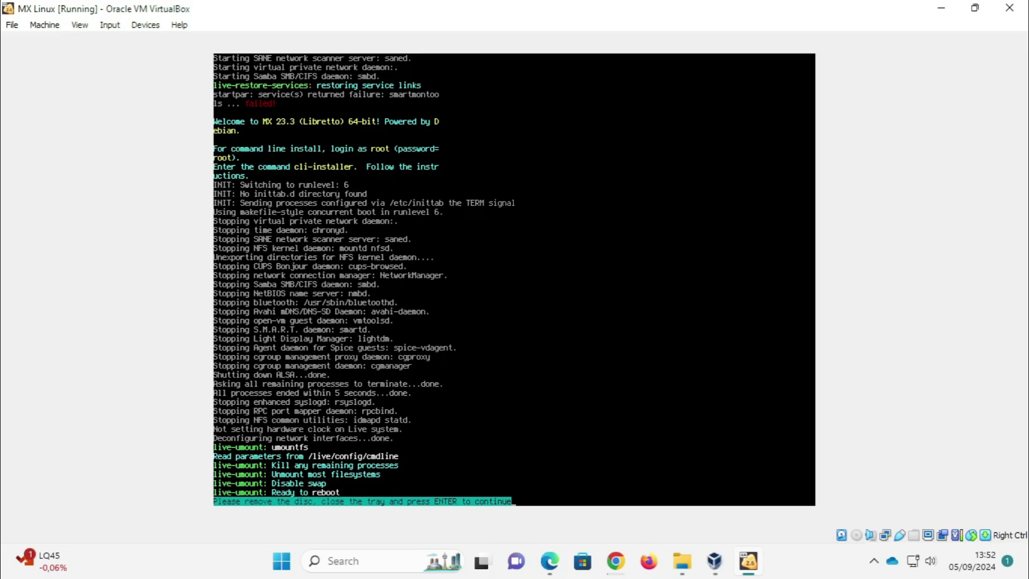
# Step: Confirm the disc-removal prompt so the VM reboots from its installed disk
pyautogui.press('Return')
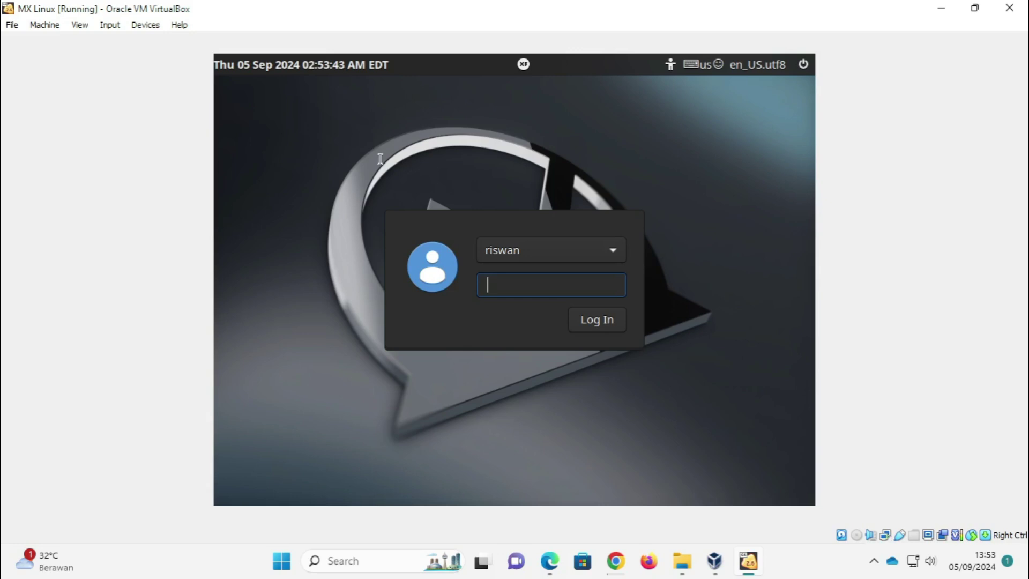
# Step: Enter the user password at the MX Linux login screen and log in
pyautogui.write('••••••')
pyautogui.click(606, 327)
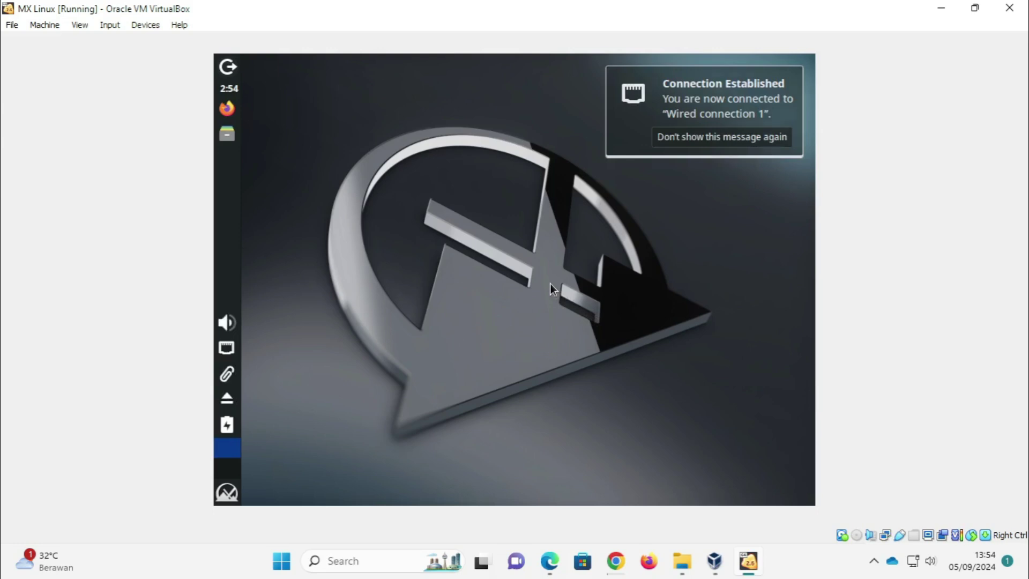
# Step: Find the Display settings by searching 'disp' in the Whisker menu
pyautogui.press('super')
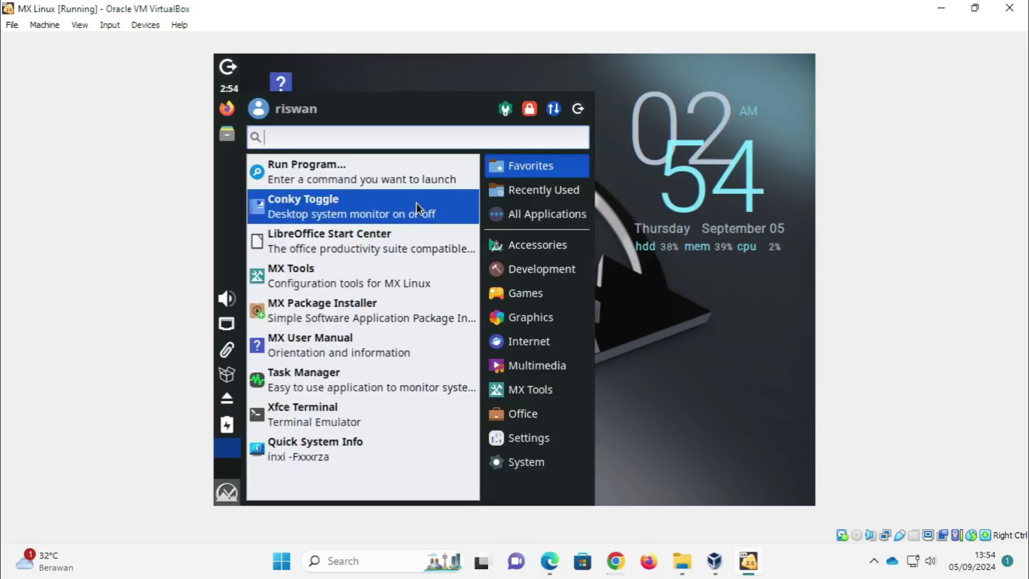
pyautogui.write('disp')
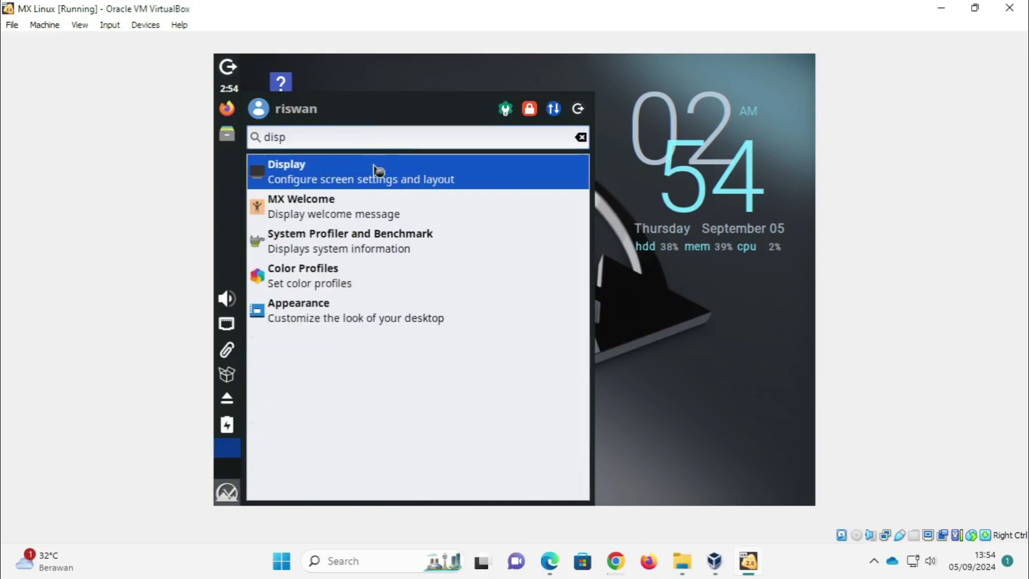
pyautogui.click(379, 171)
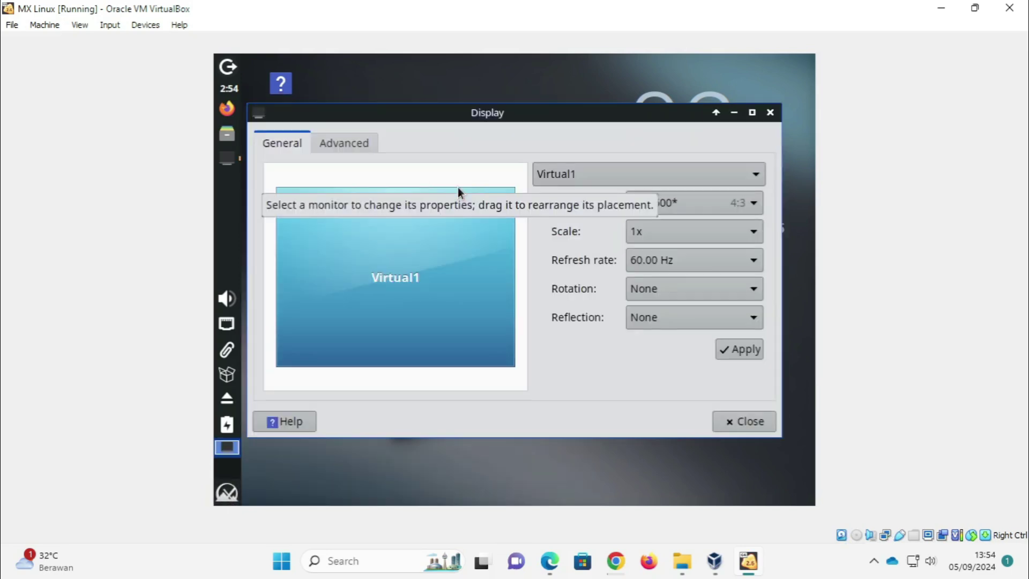
# Step: Set the resolution to 1280x768, apply it, and keep the new configuration
pyautogui.click(680, 206)
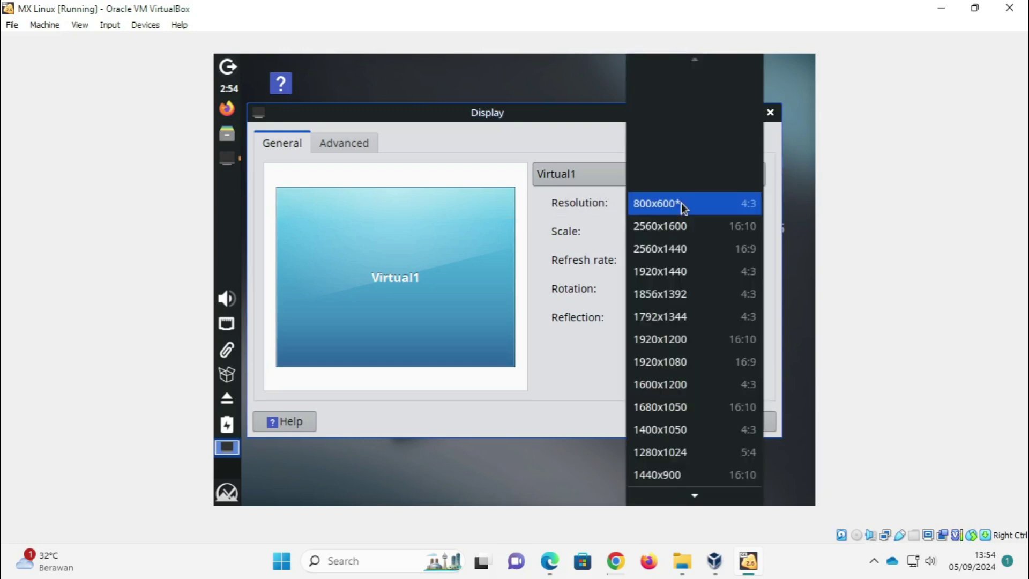
pyautogui.scroll(-1, 661, 406)
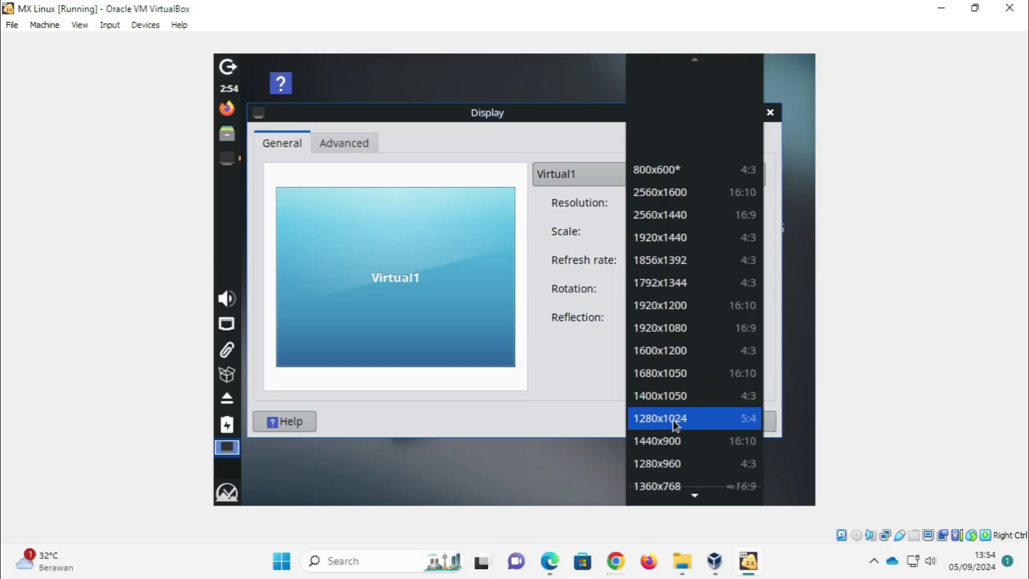
pyautogui.moveTo(673, 493)
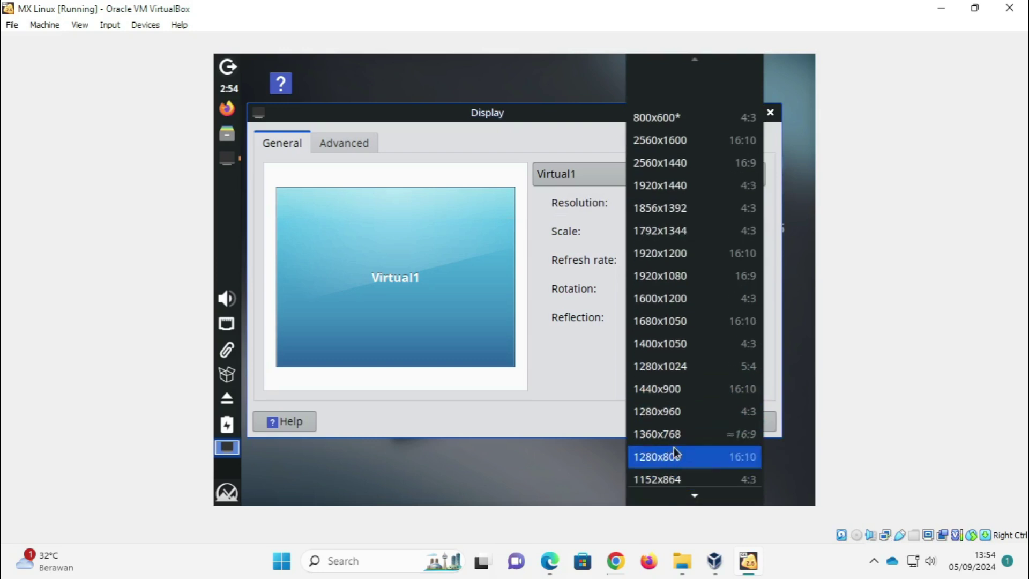
pyautogui.click(671, 458)
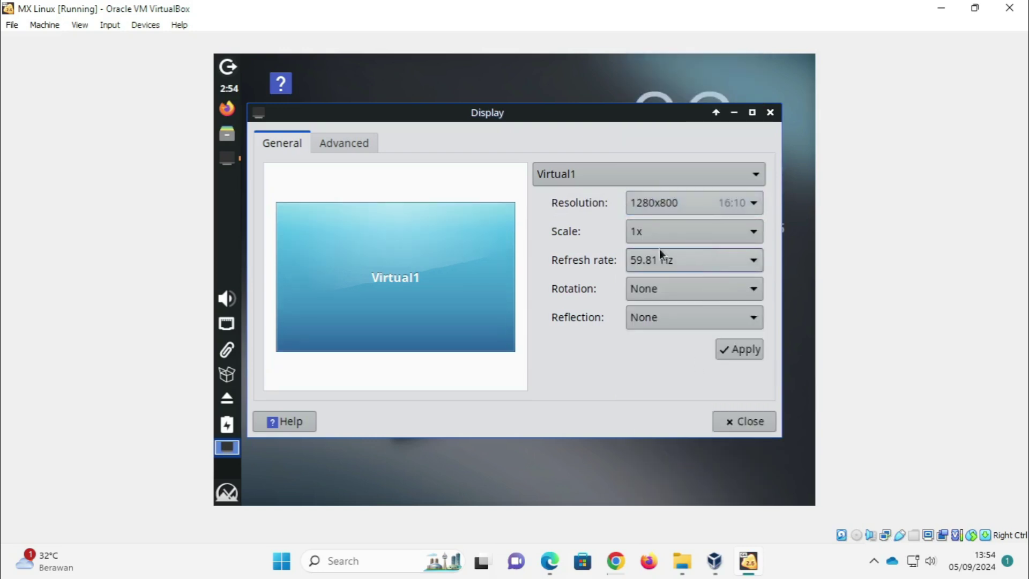
pyautogui.click(663, 210)
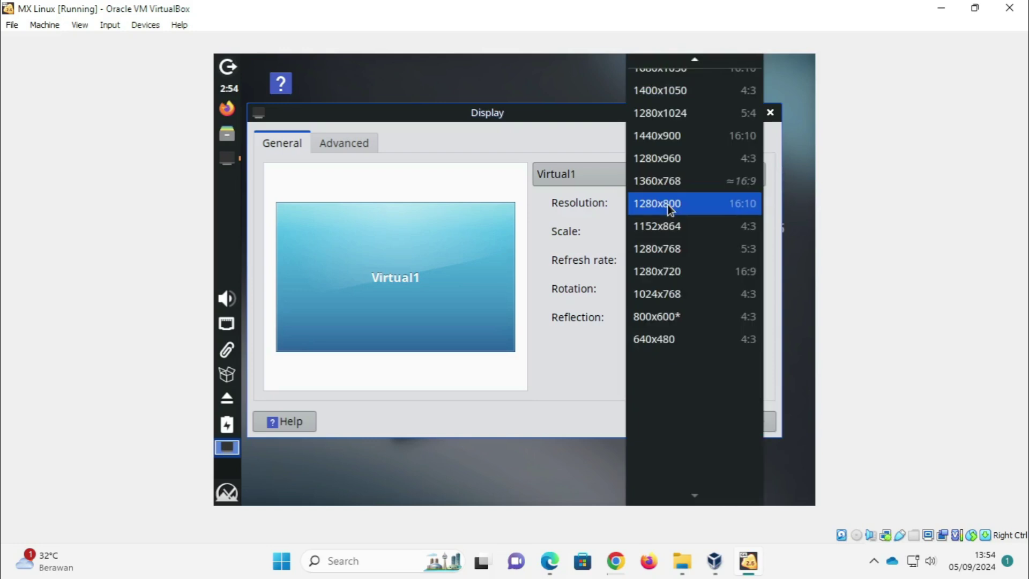
pyautogui.click(660, 253)
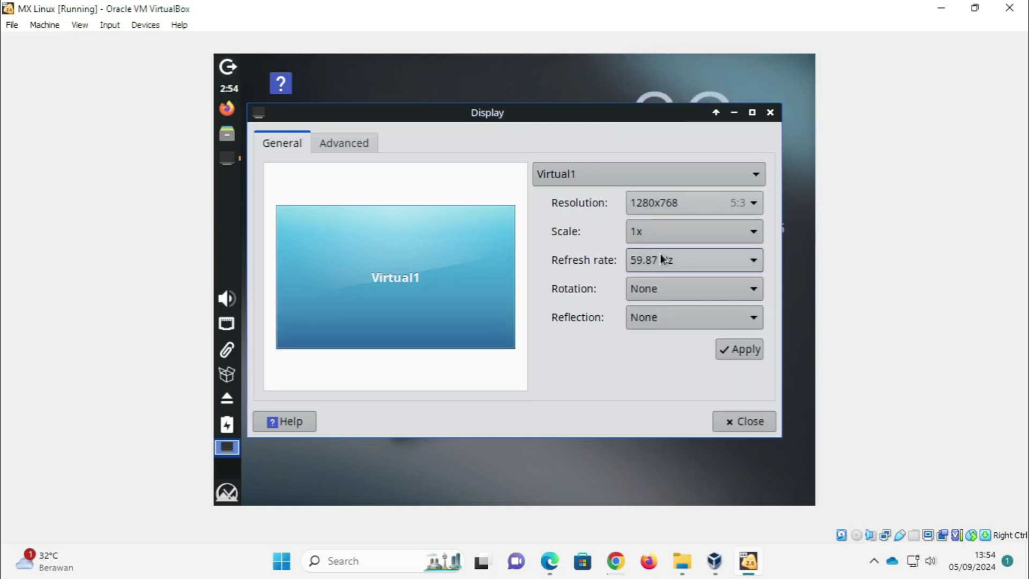
pyautogui.click(739, 349)
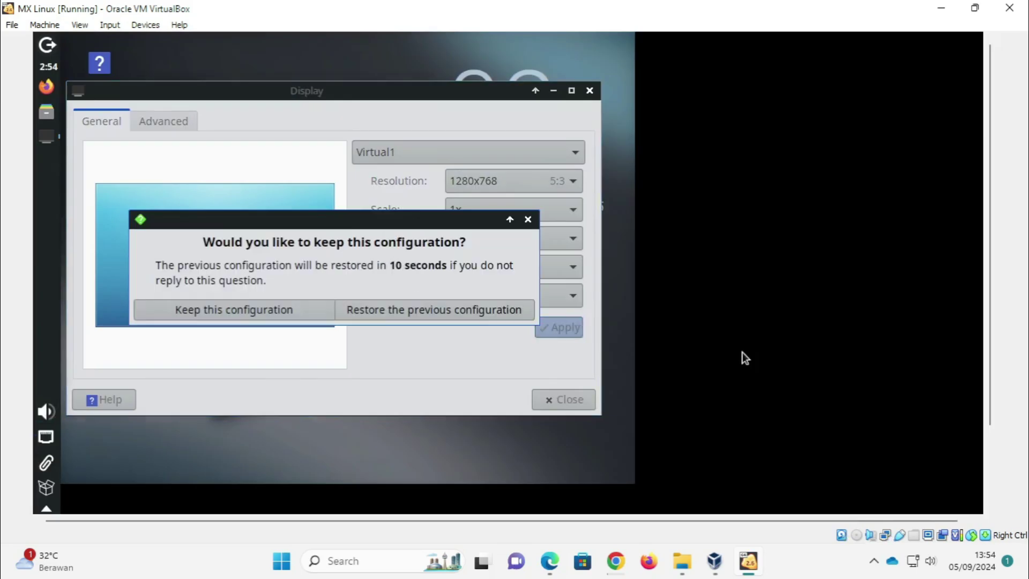
pyautogui.click(282, 309)
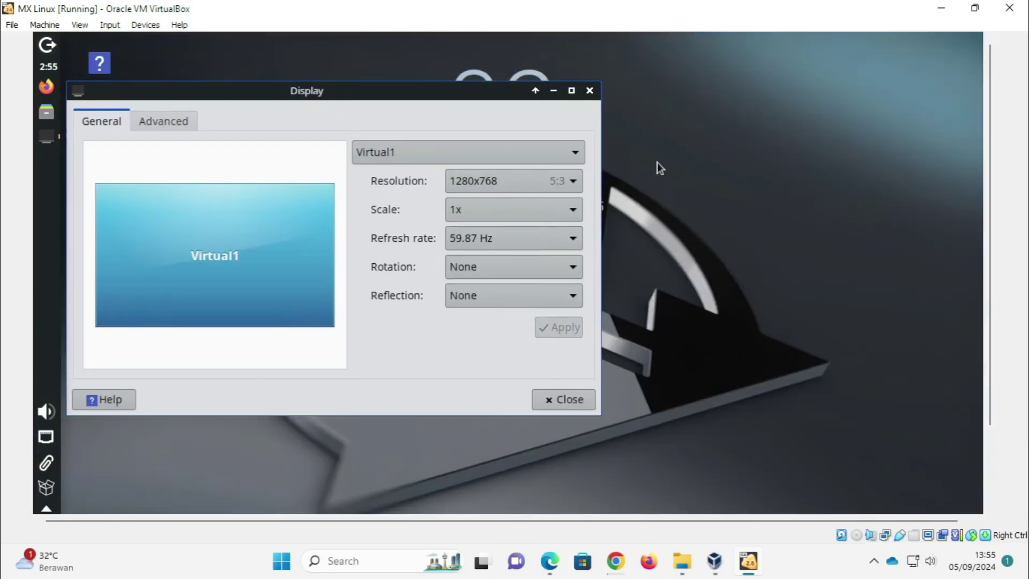
# Step: Close Display settings, then run 'ping google.com' in a terminal and stop it with Ctrl+C
pyautogui.click(589, 91)
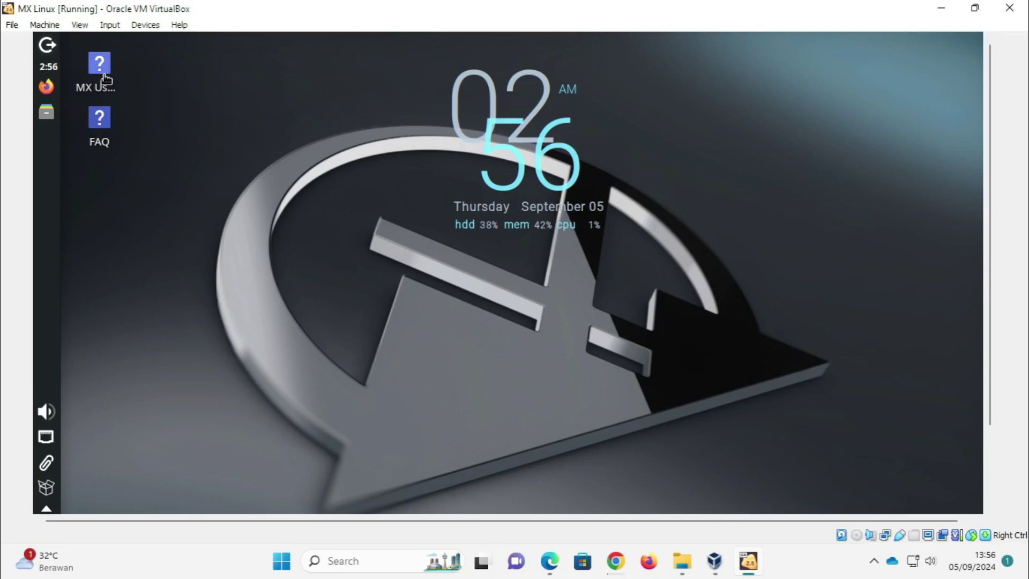
pyautogui.moveTo(106, 79)
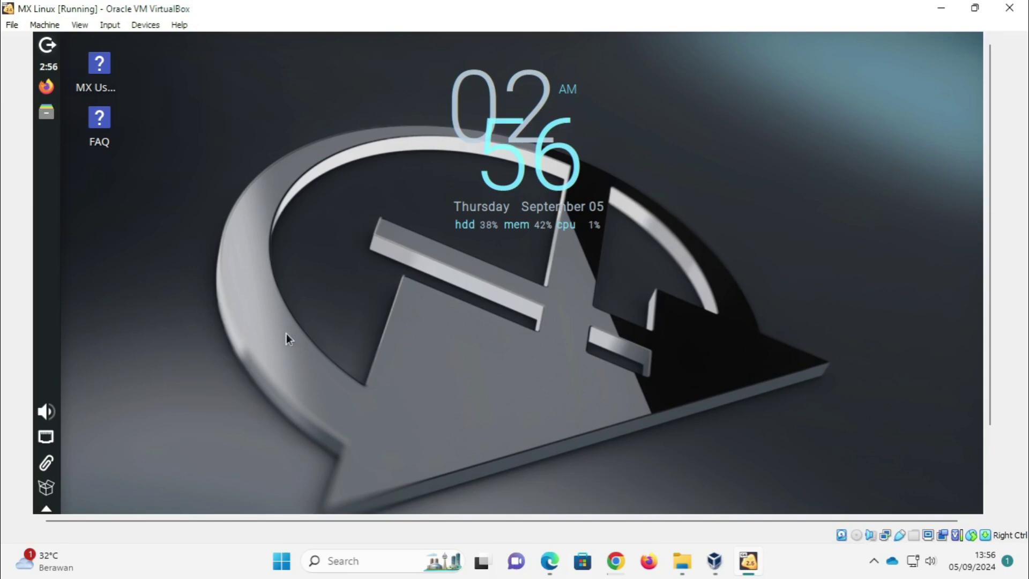
pyautogui.hotkey('ctrl', 'alt', 't')
pyautogui.write('ping google.com')
pyautogui.press('Return')
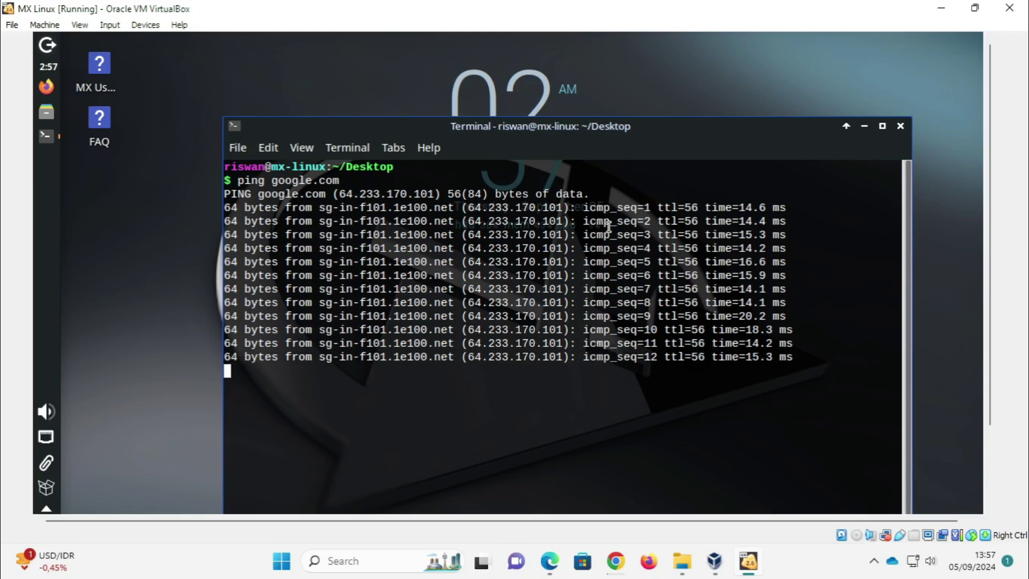
pyautogui.hotkey('ctrl', 'c')
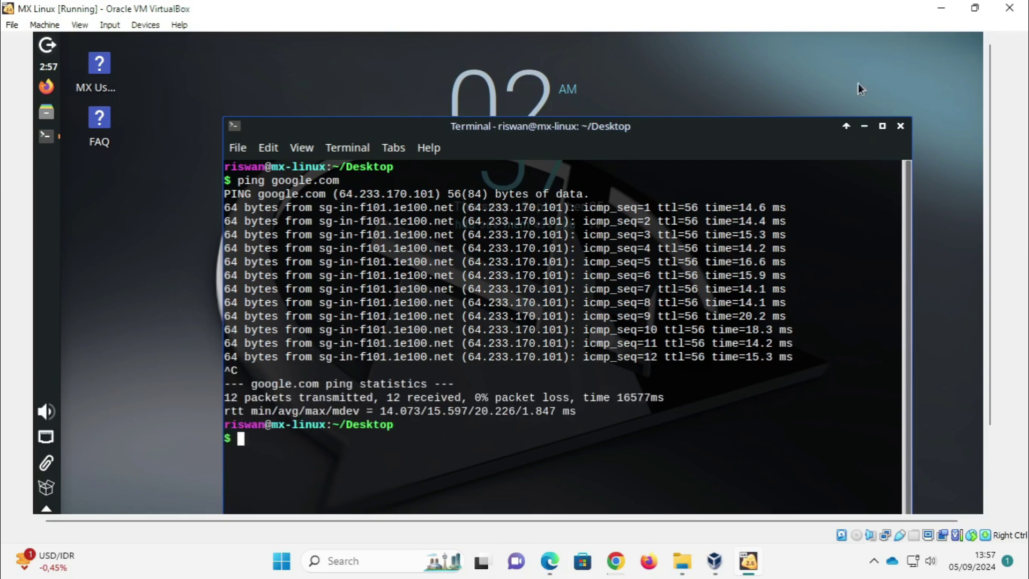
# Step: Minimize the terminal window to reveal the bare MX Linux desktop
pyautogui.click(864, 126)
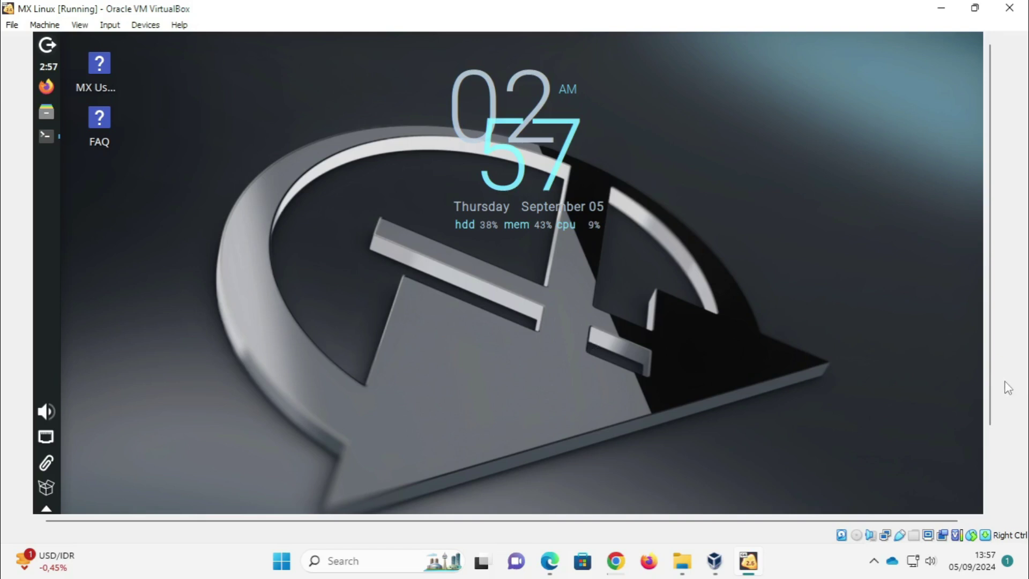
pyautogui.scroll(-3, 1003, 386)
pyautogui.scroll(3, 911, 477)
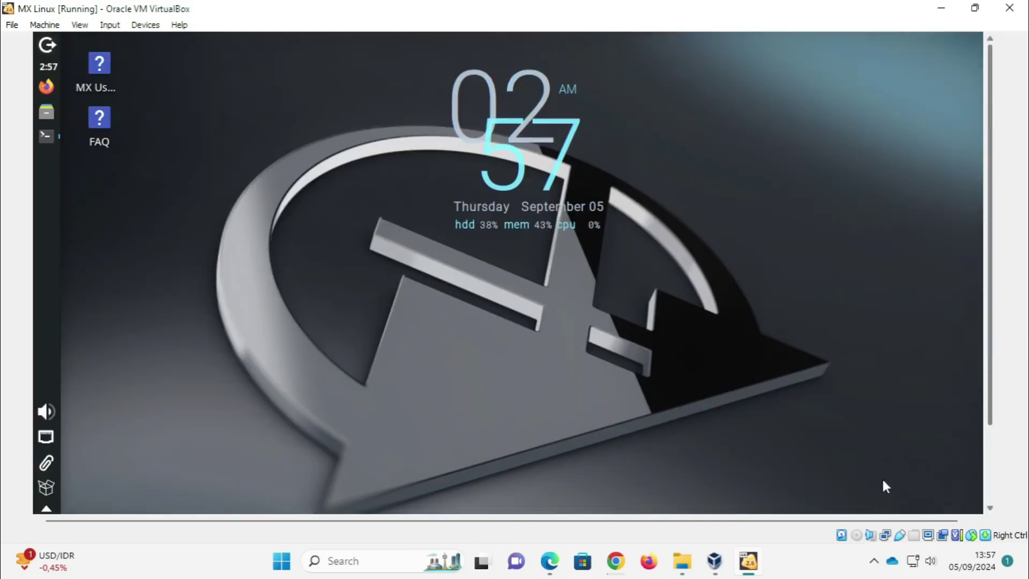